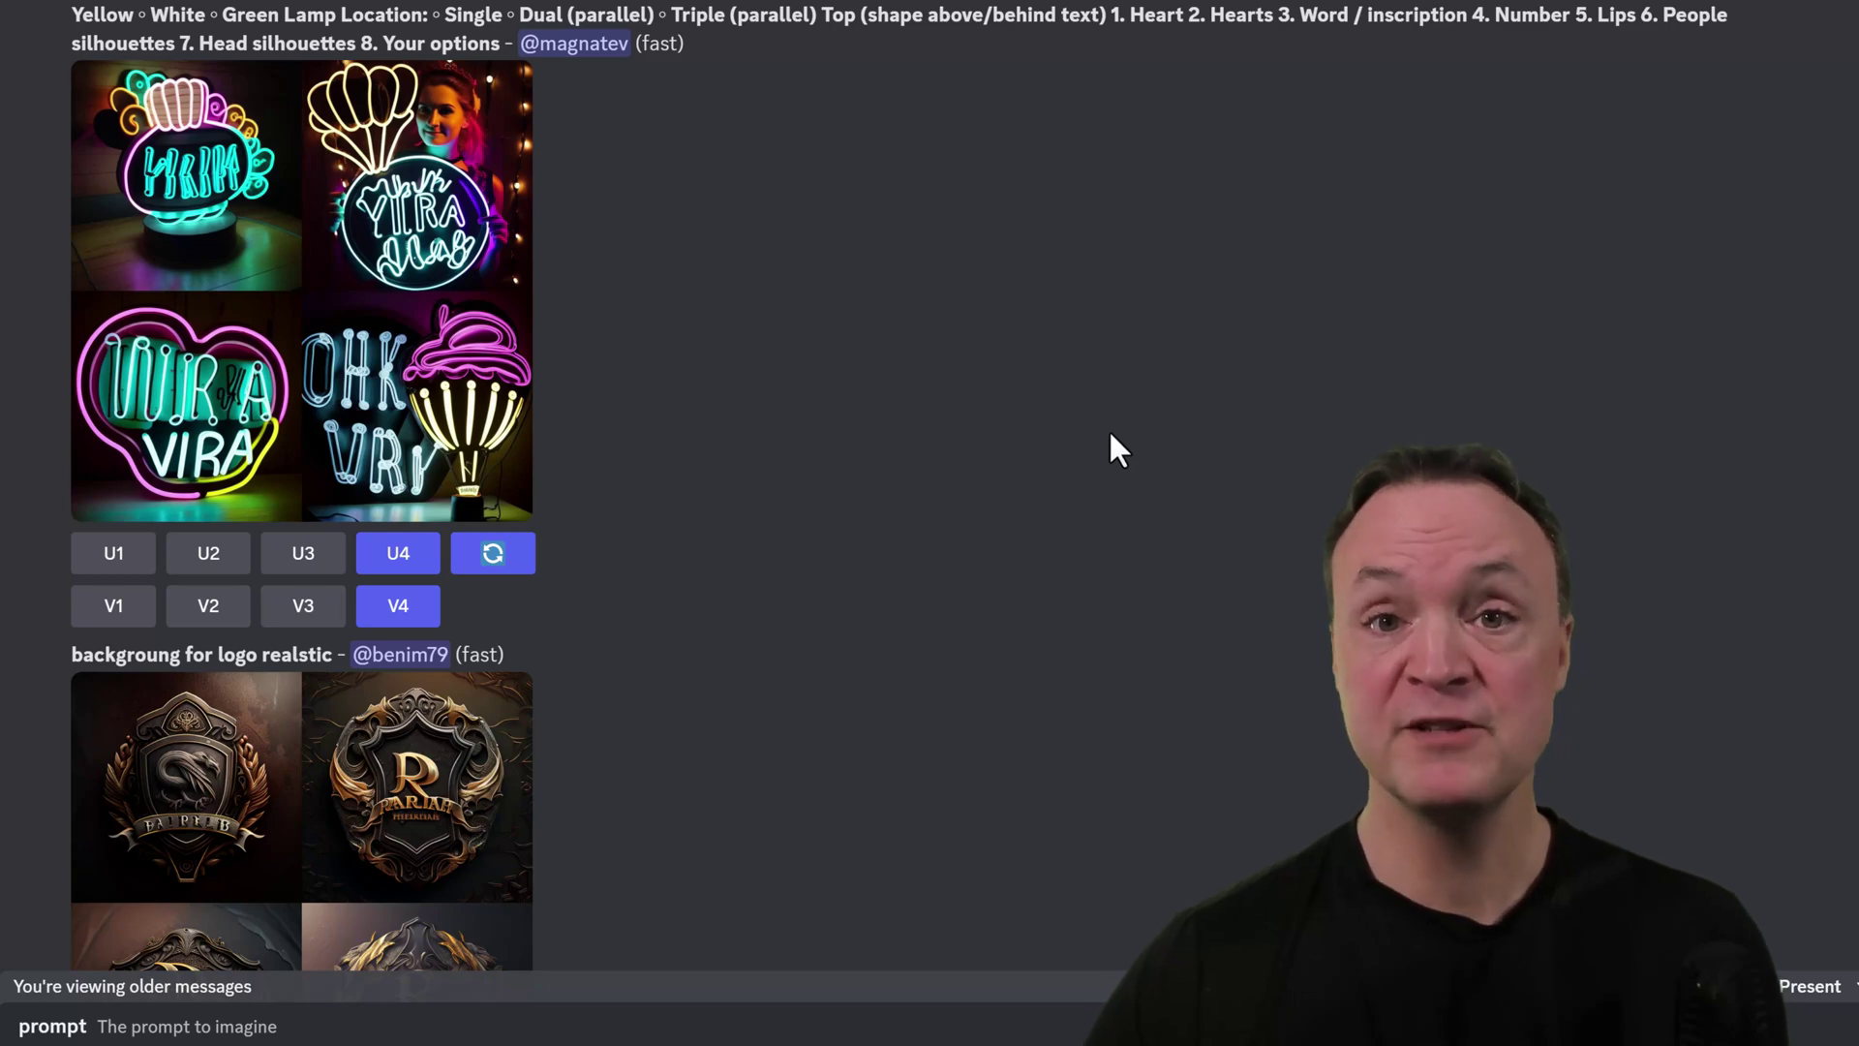
Browse the AI-generated images and the prompts behind them in the Midjourney channel feed.
scroll(1109, 435, "down", 3)
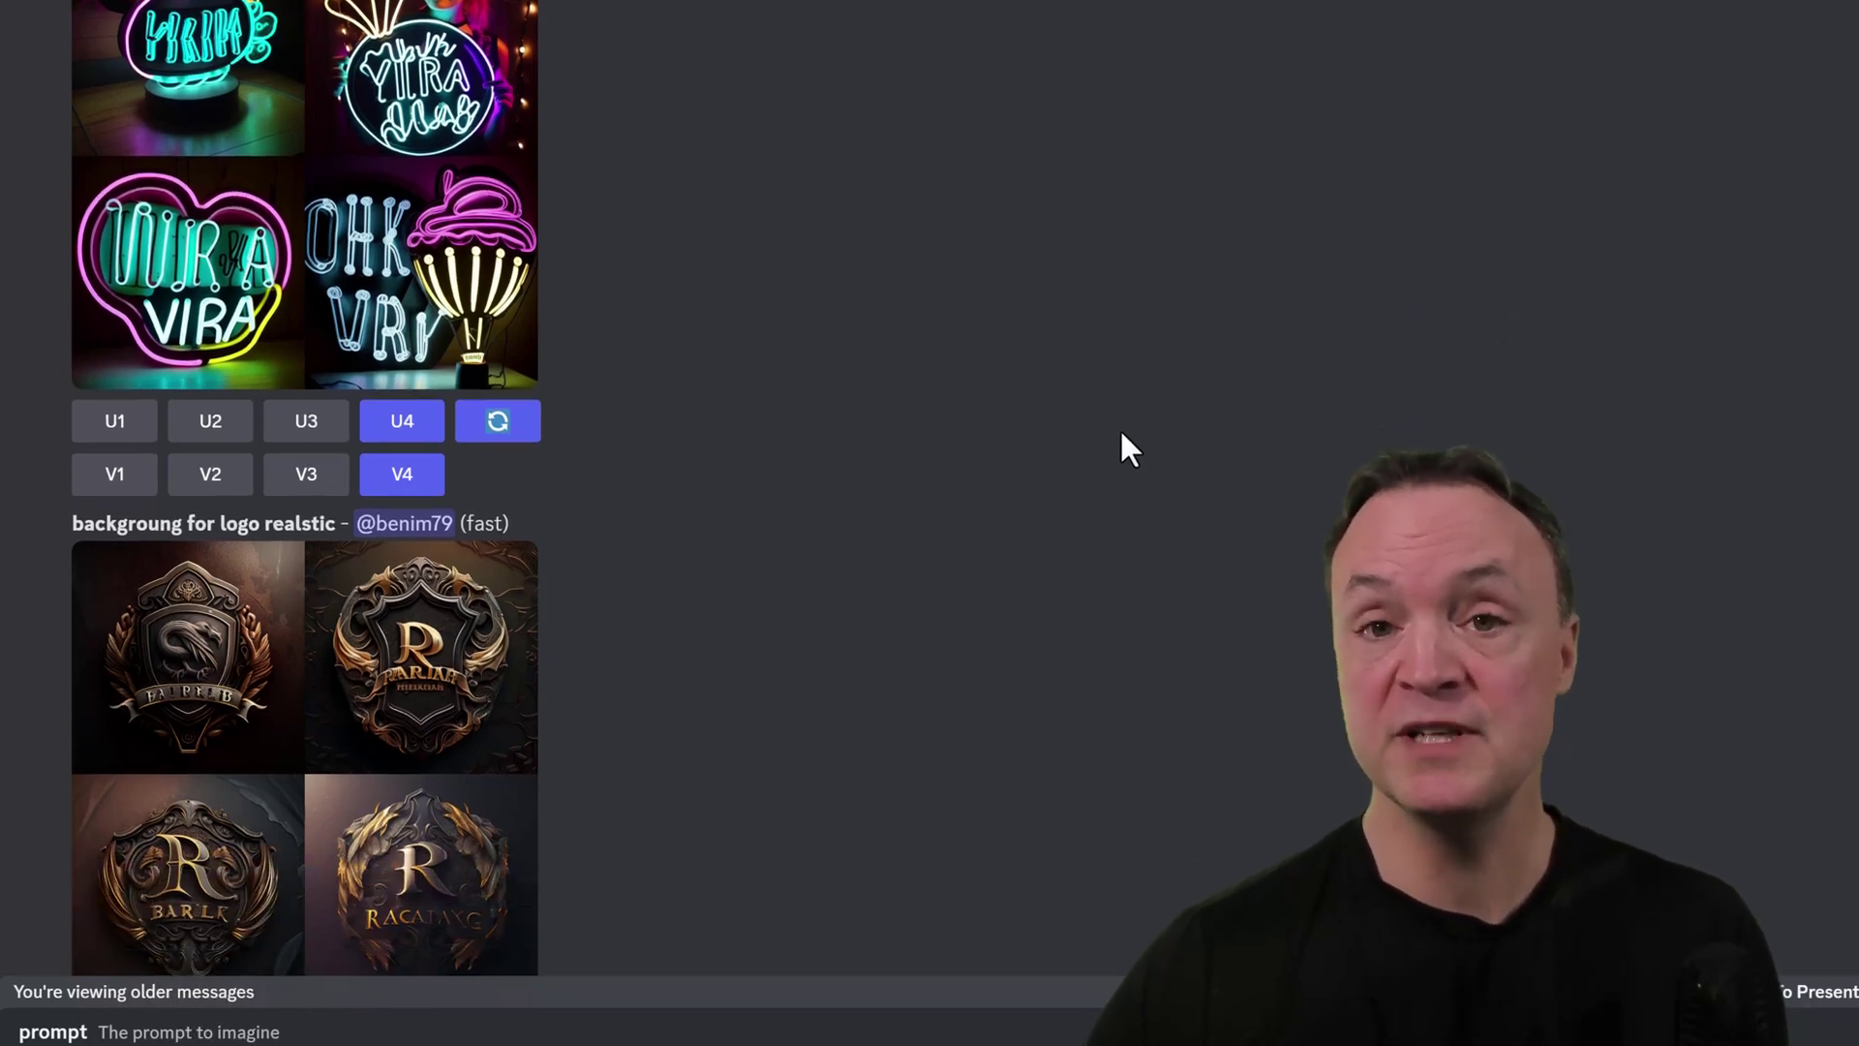
scroll(1113, 434, "down", 3)
scroll(1665, 426, "down", 20)
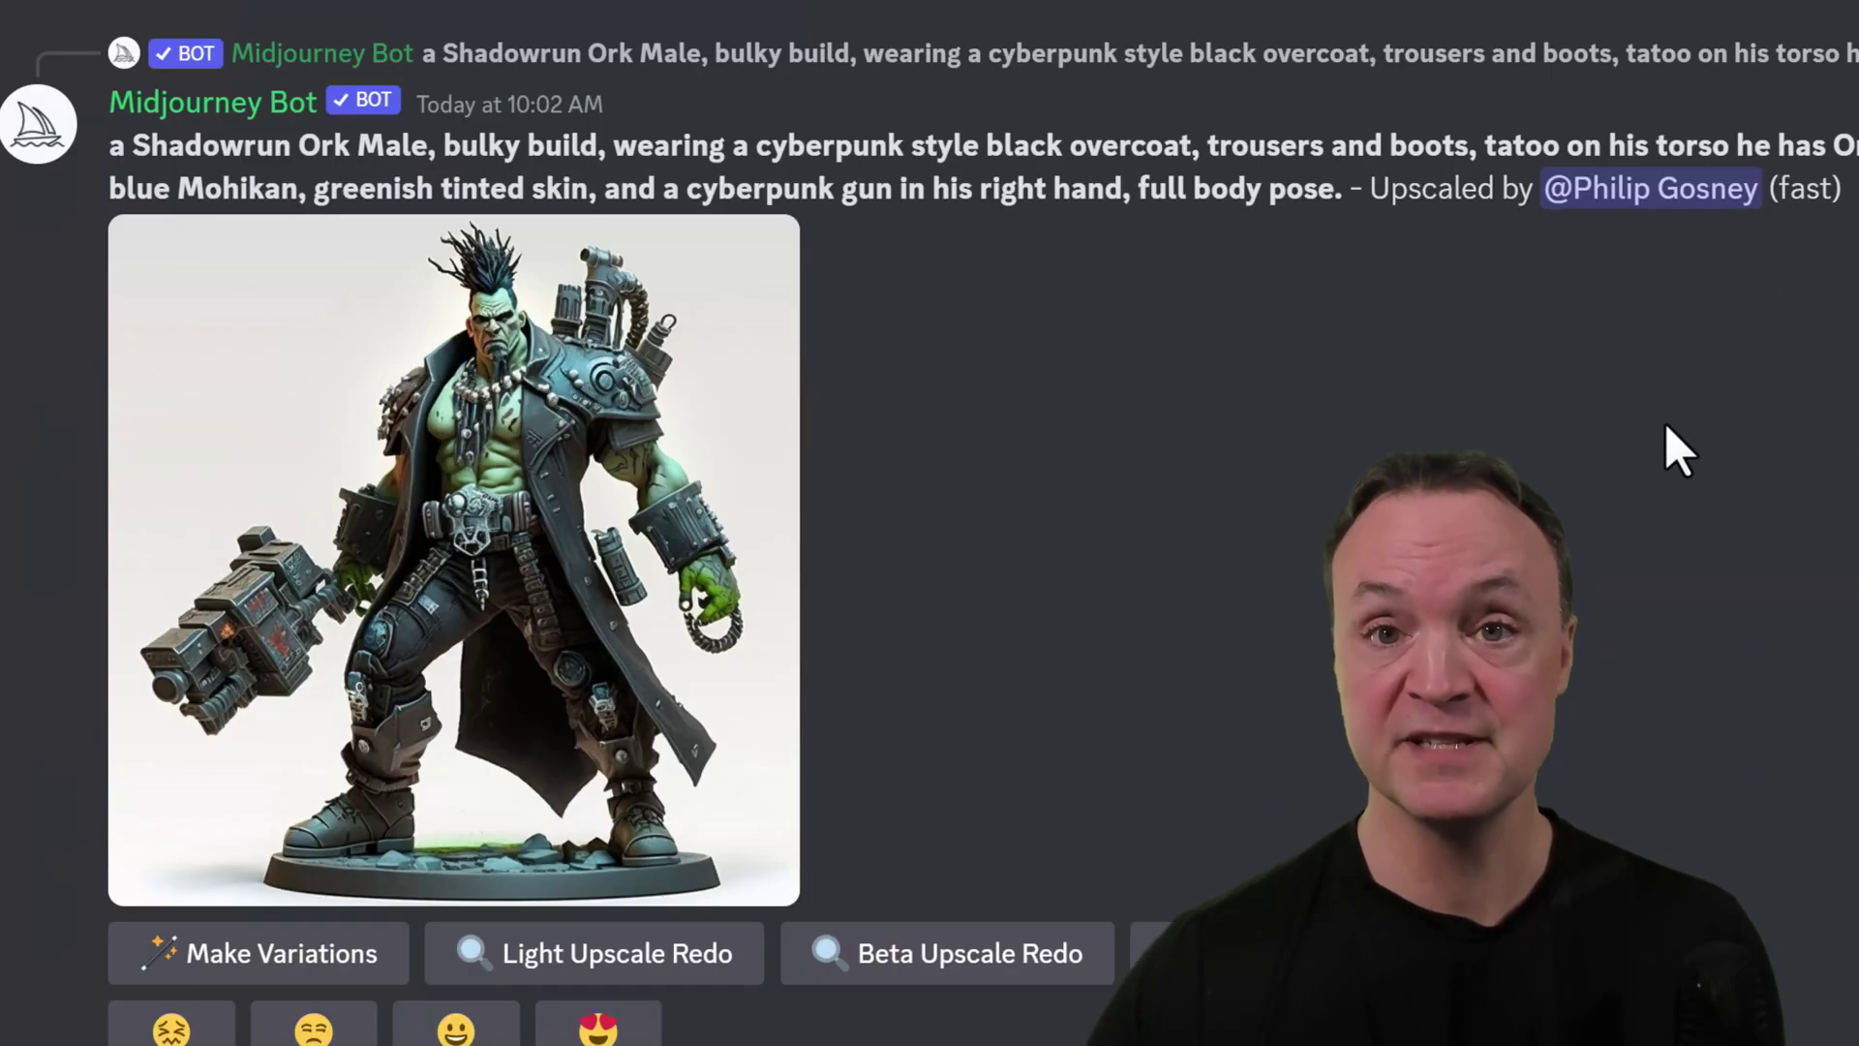
scroll(1665, 424, "down", 12)
scroll(1663, 432, "down", 20)
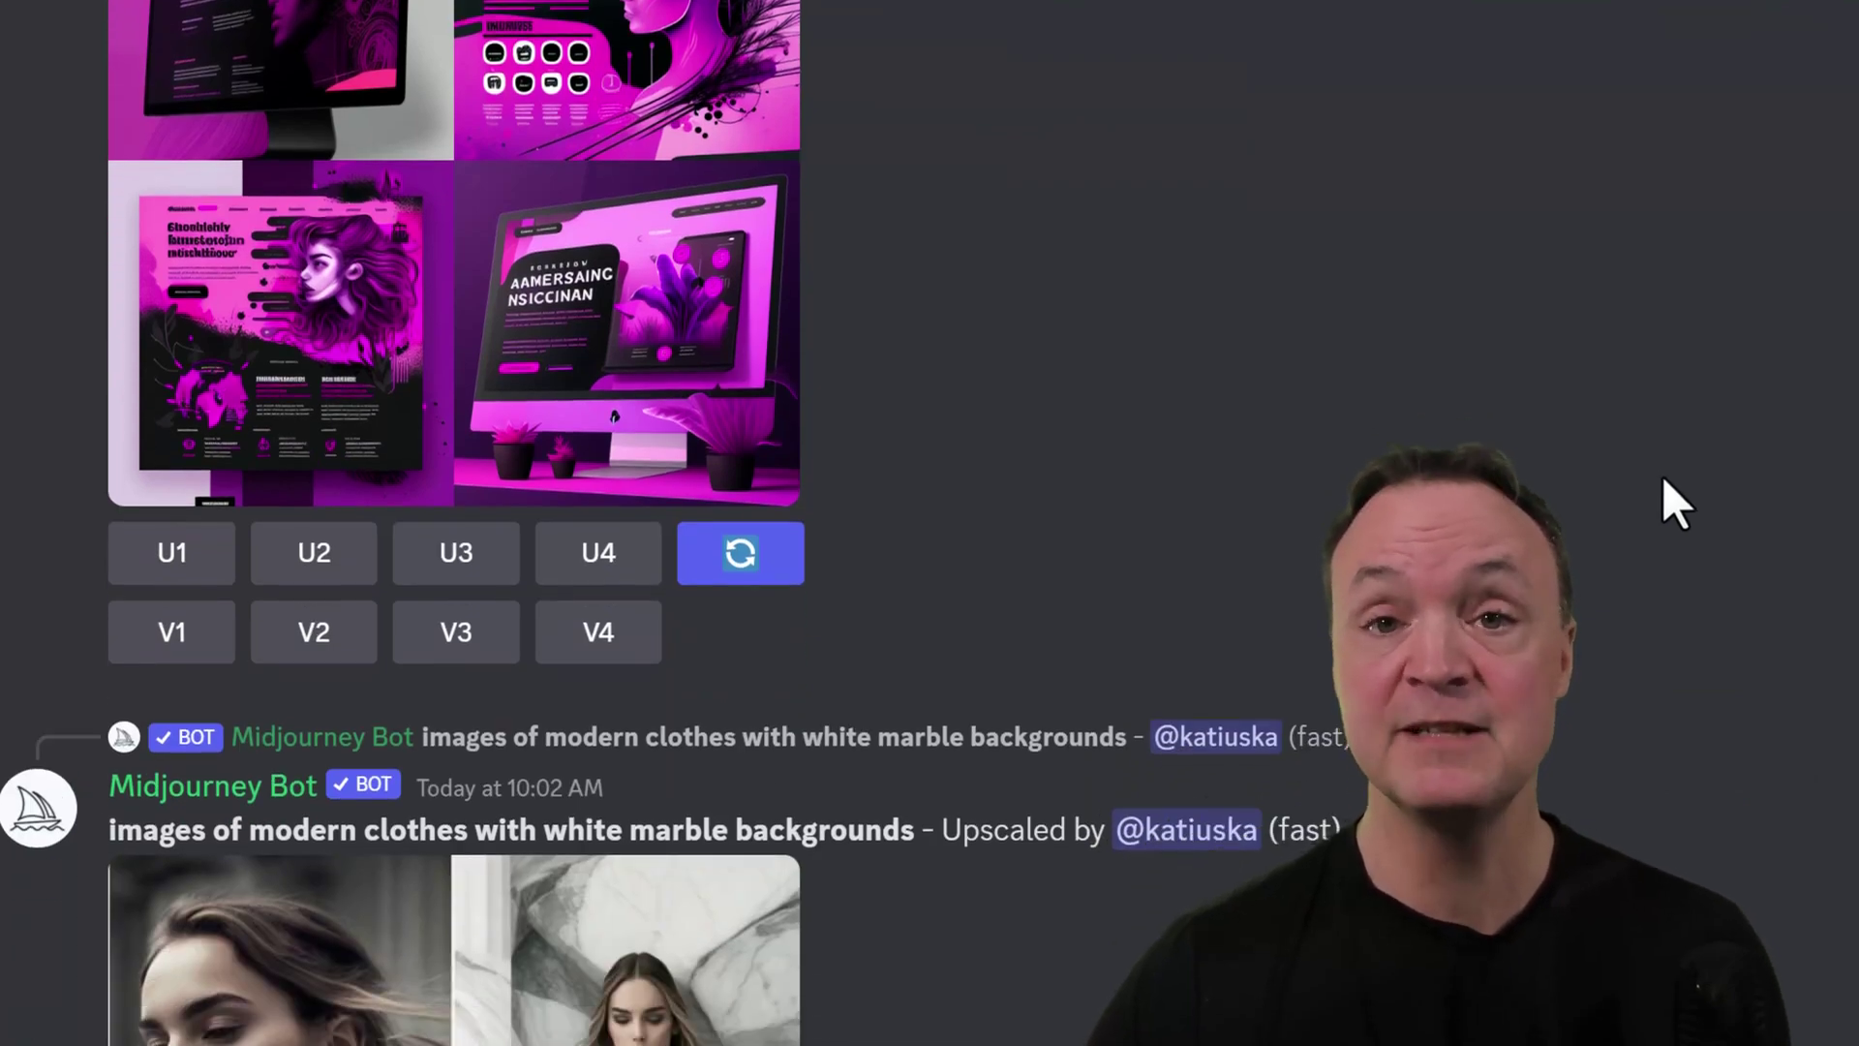
scroll(1663, 476, "down", 12)
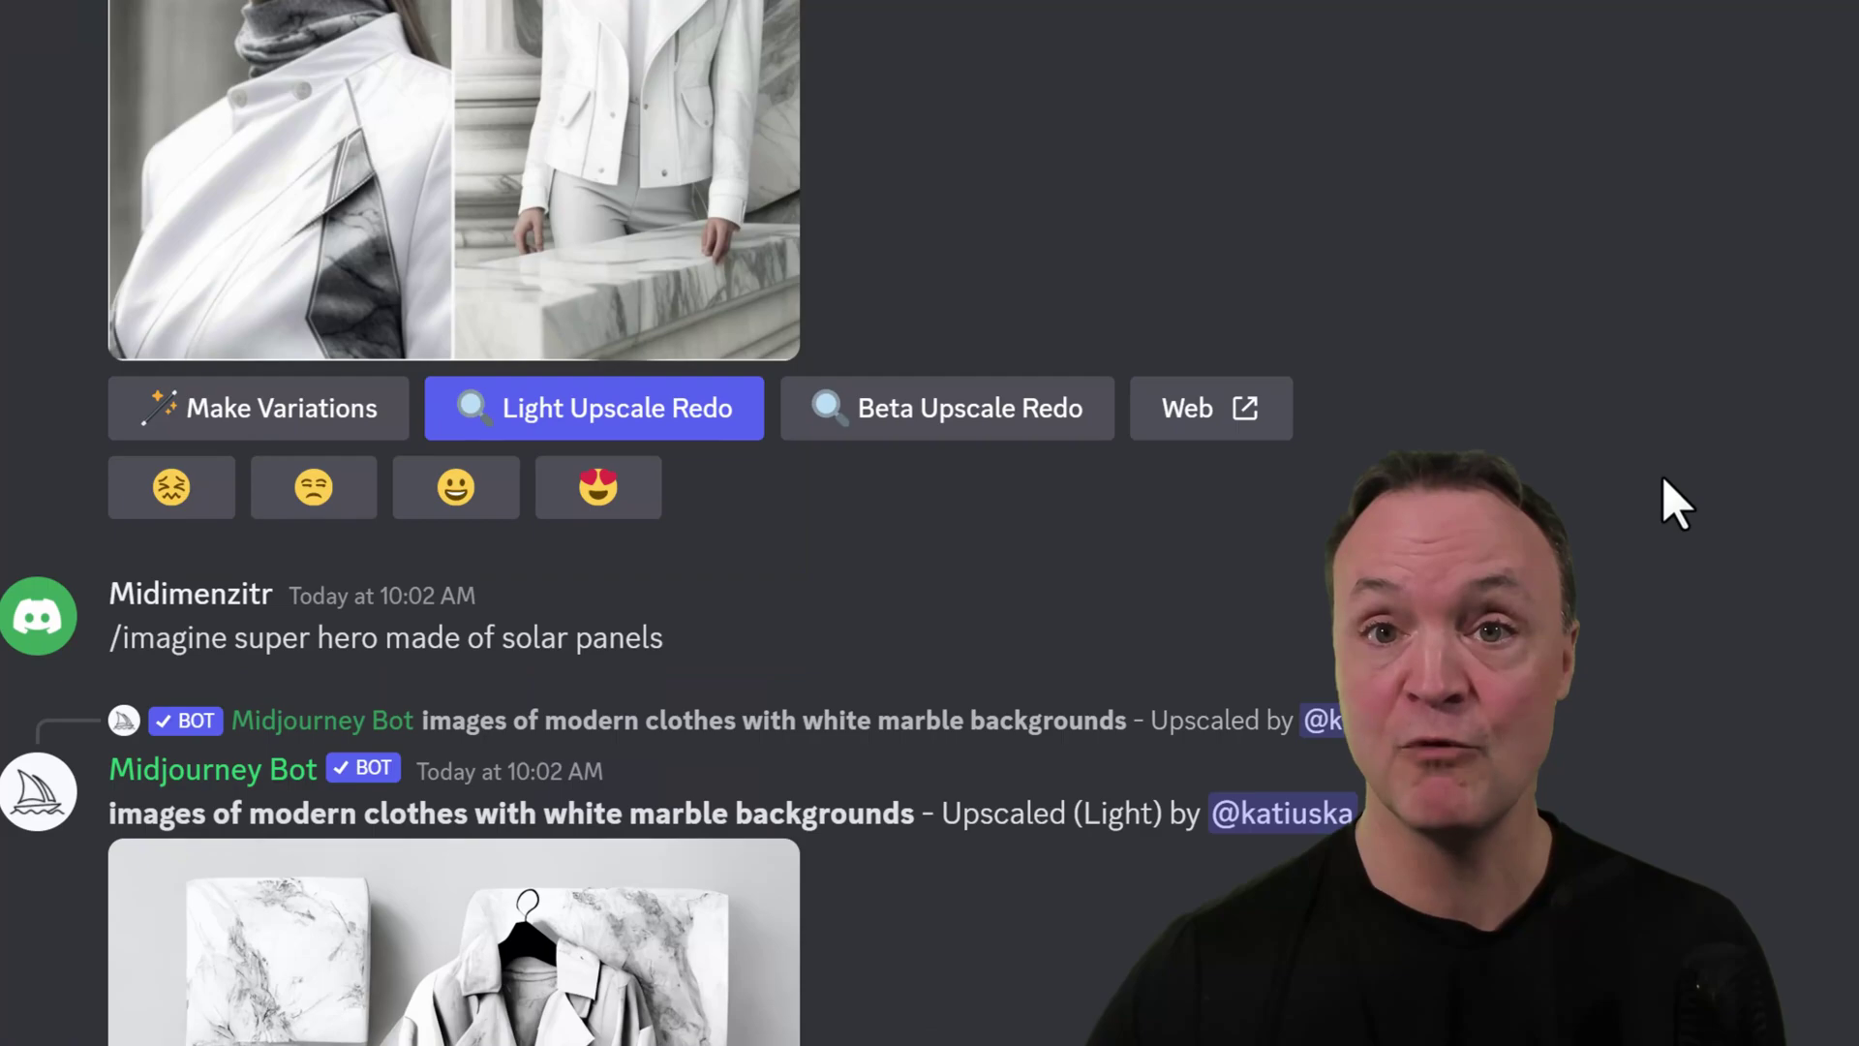
scroll(1664, 477, "down", 15)
scroll(1661, 477, "down", 15)
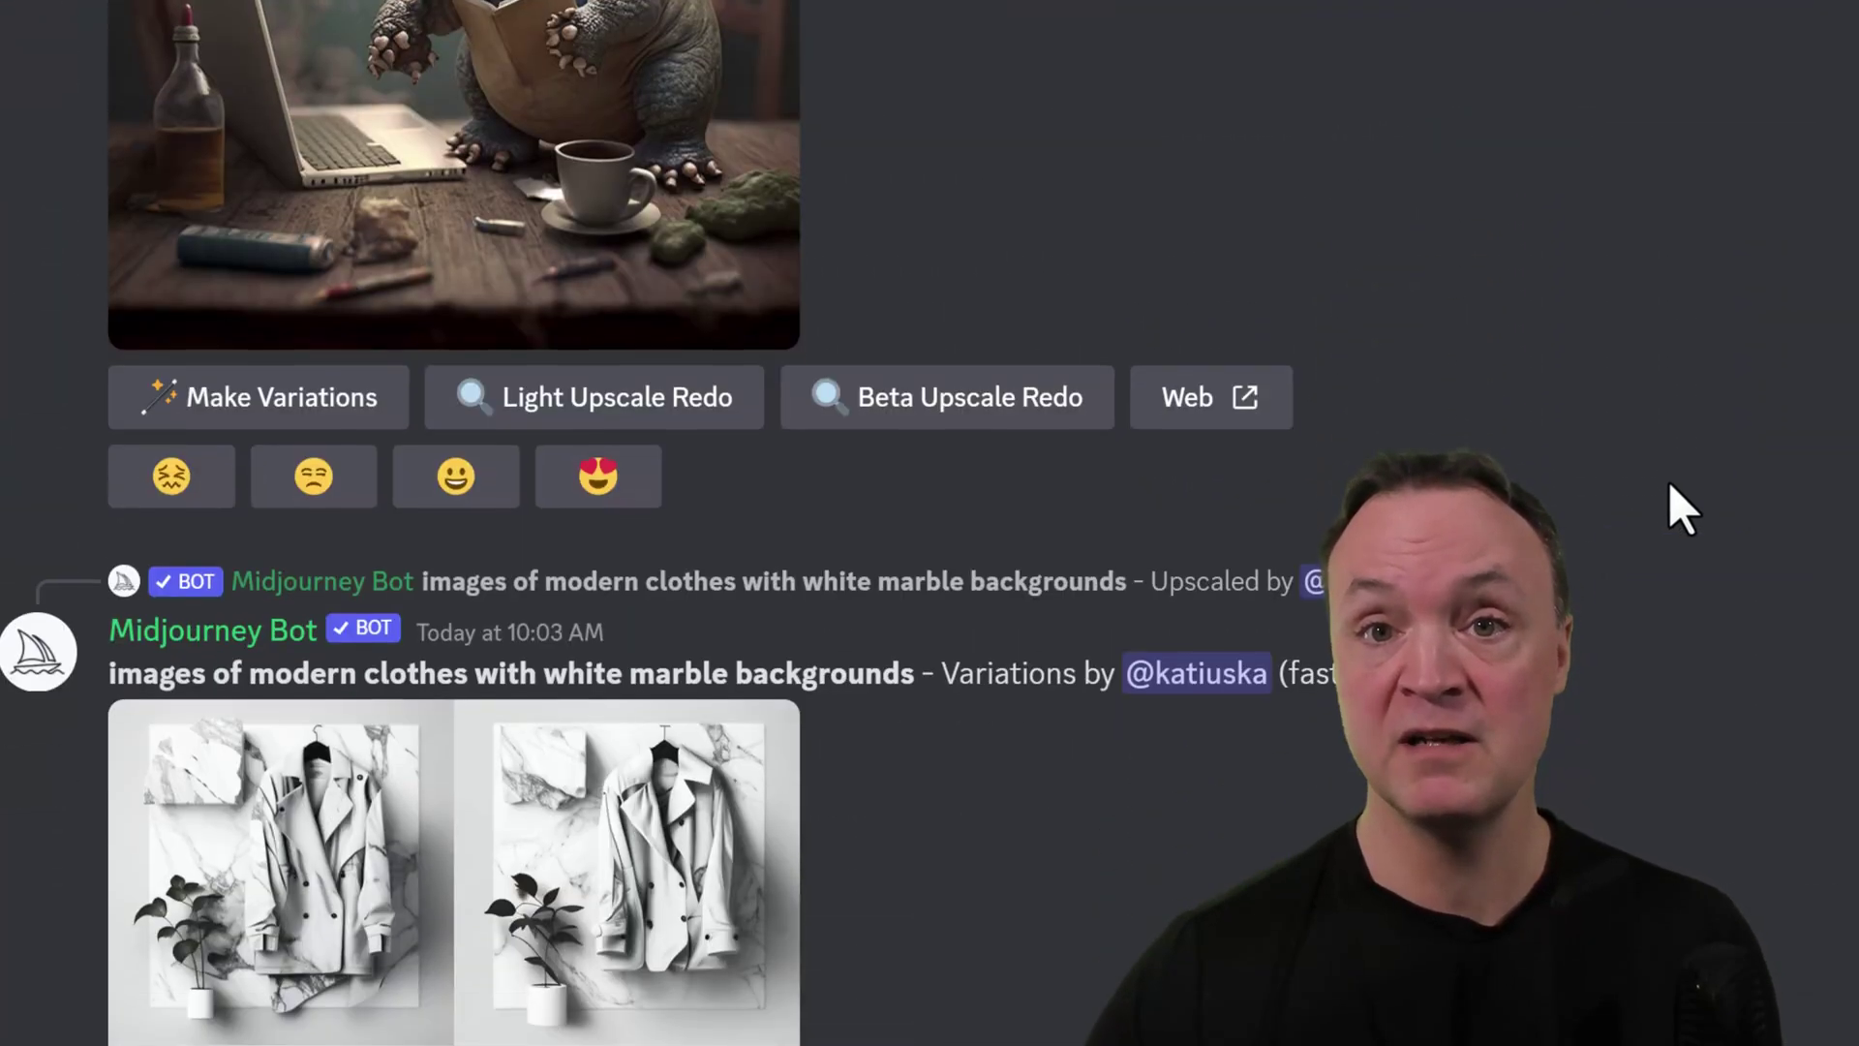
scroll(1706, 492, "down", 10)
scroll(1687, 479, "down", 11)
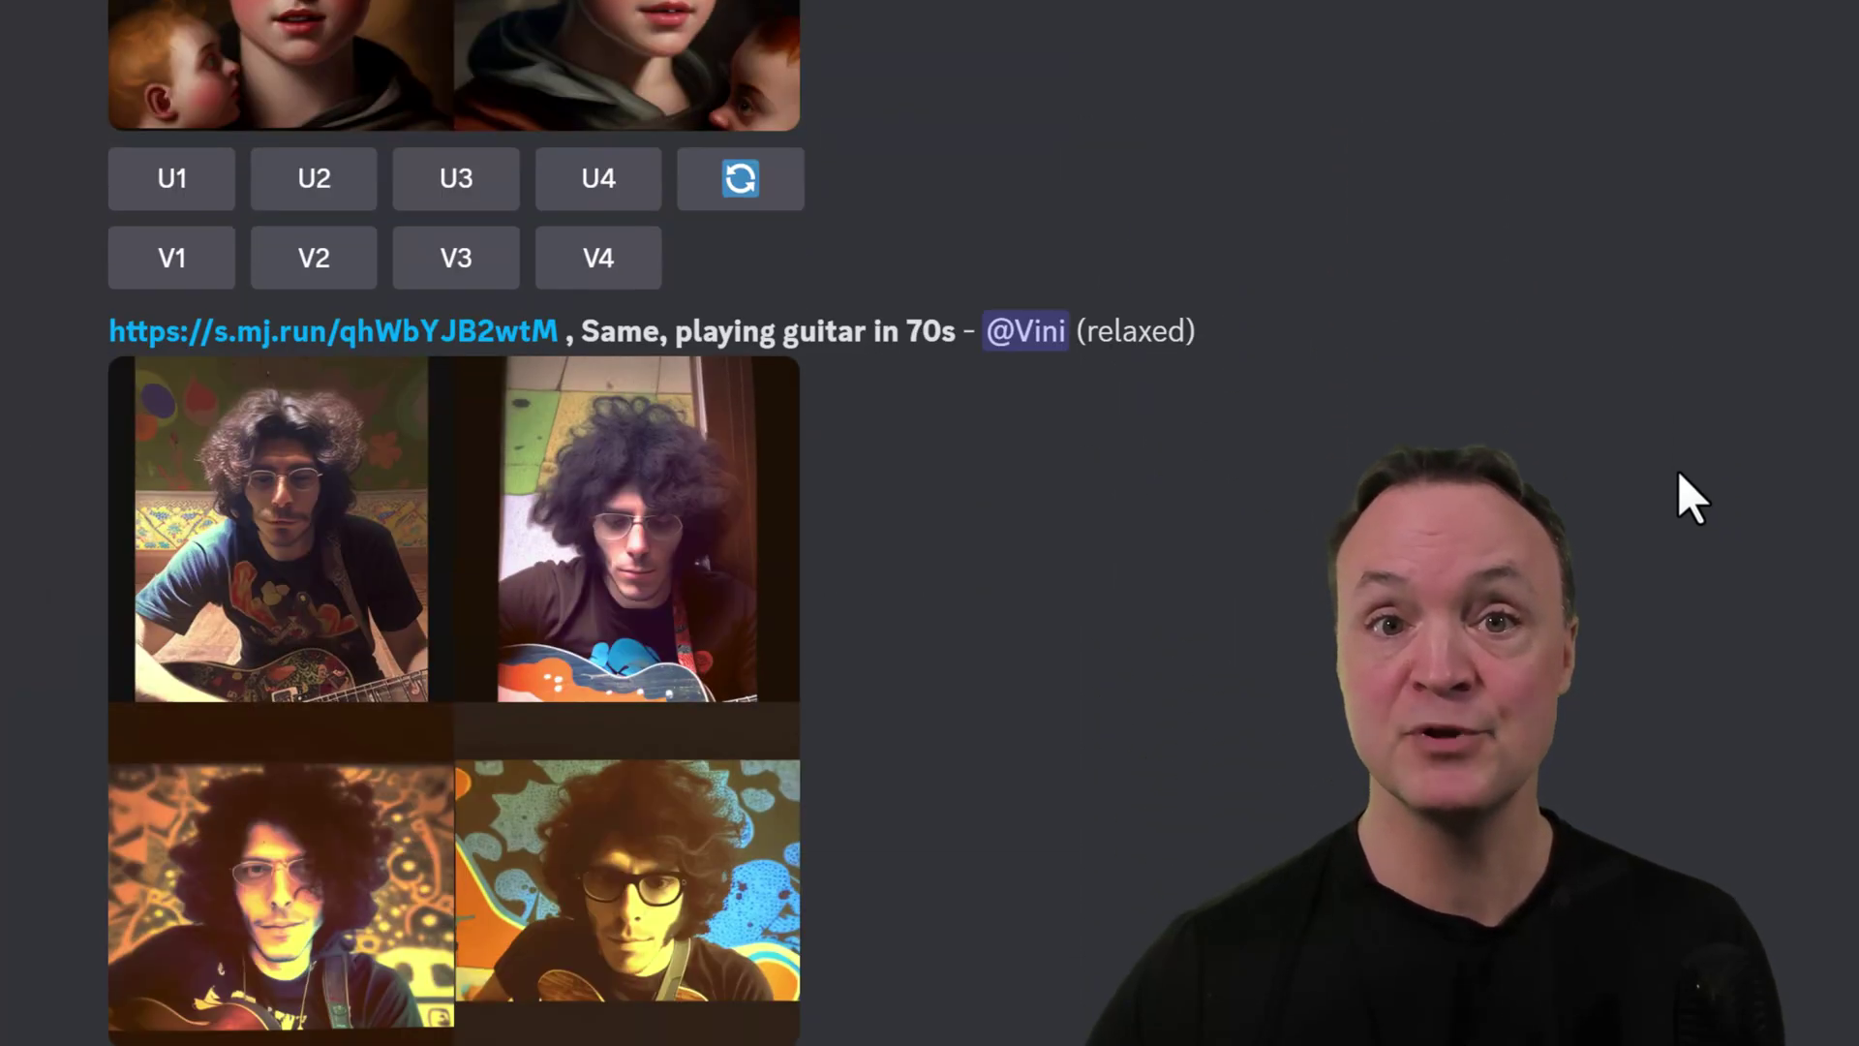
scroll(1677, 473, "down", 15)
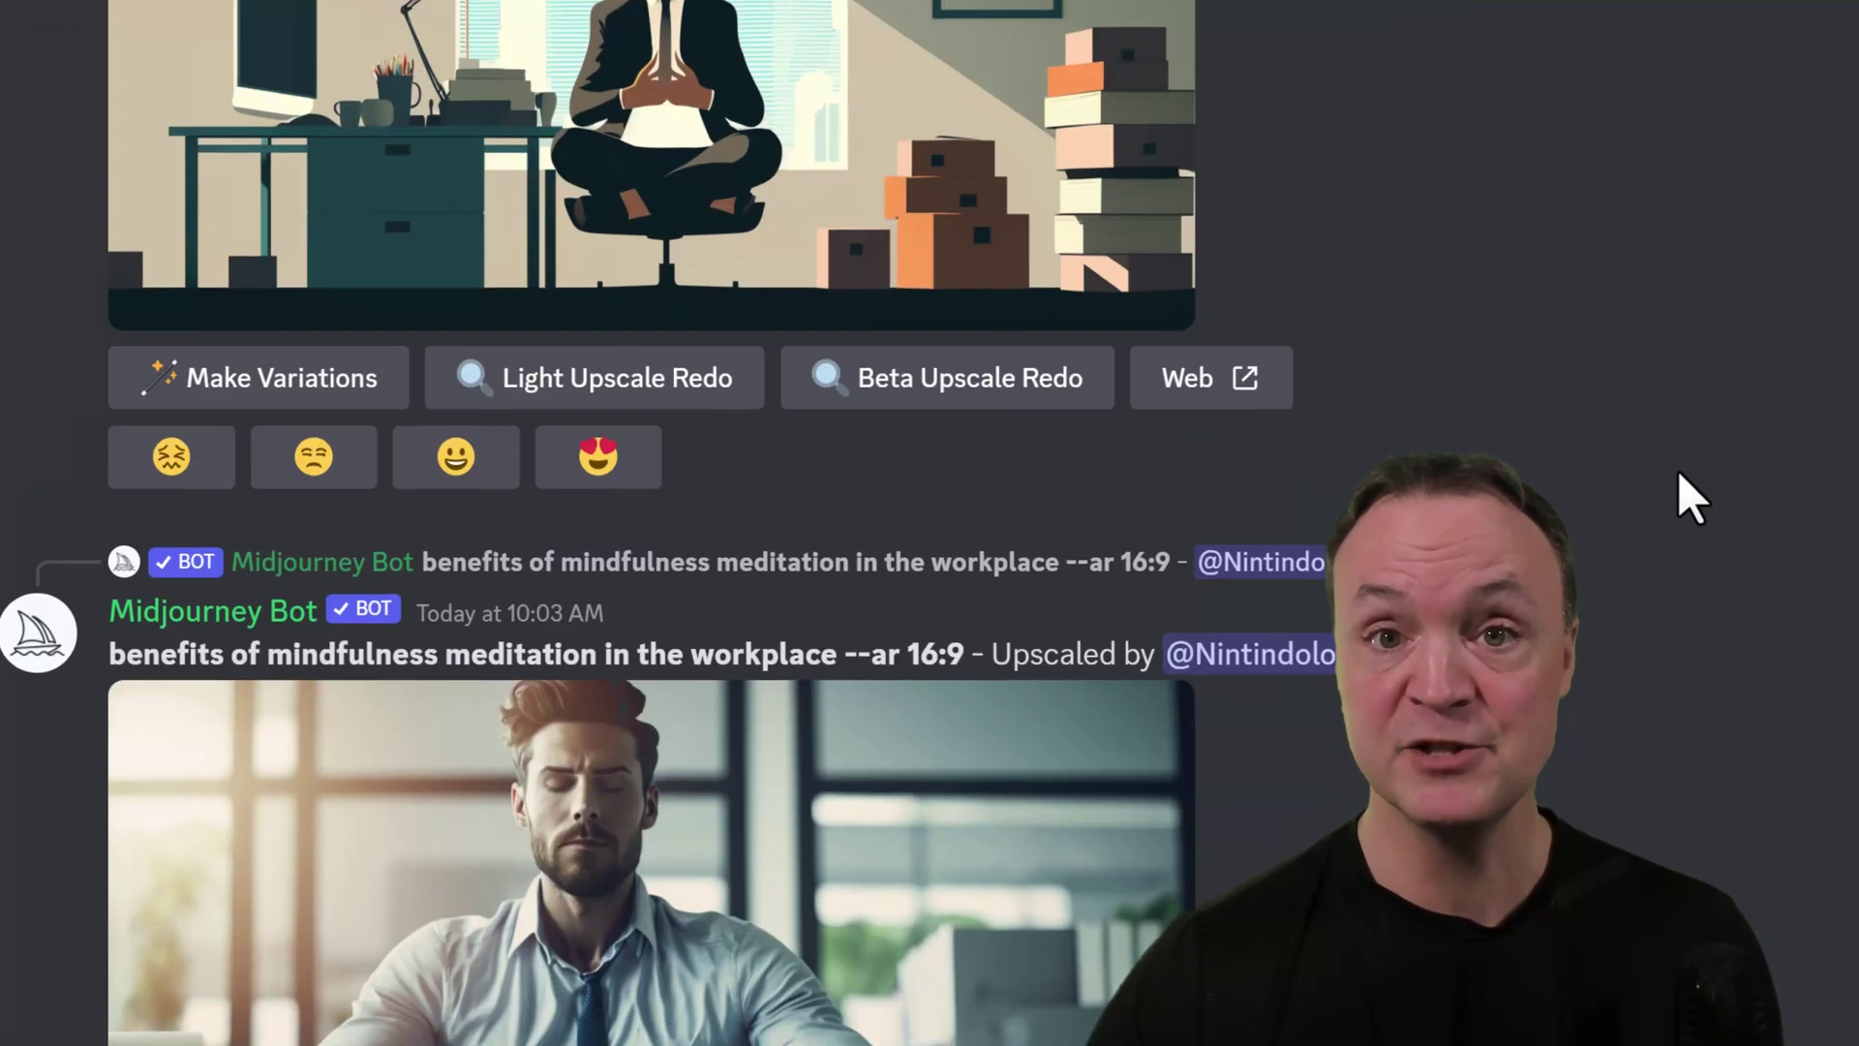
scroll(1679, 473, "down", 3)
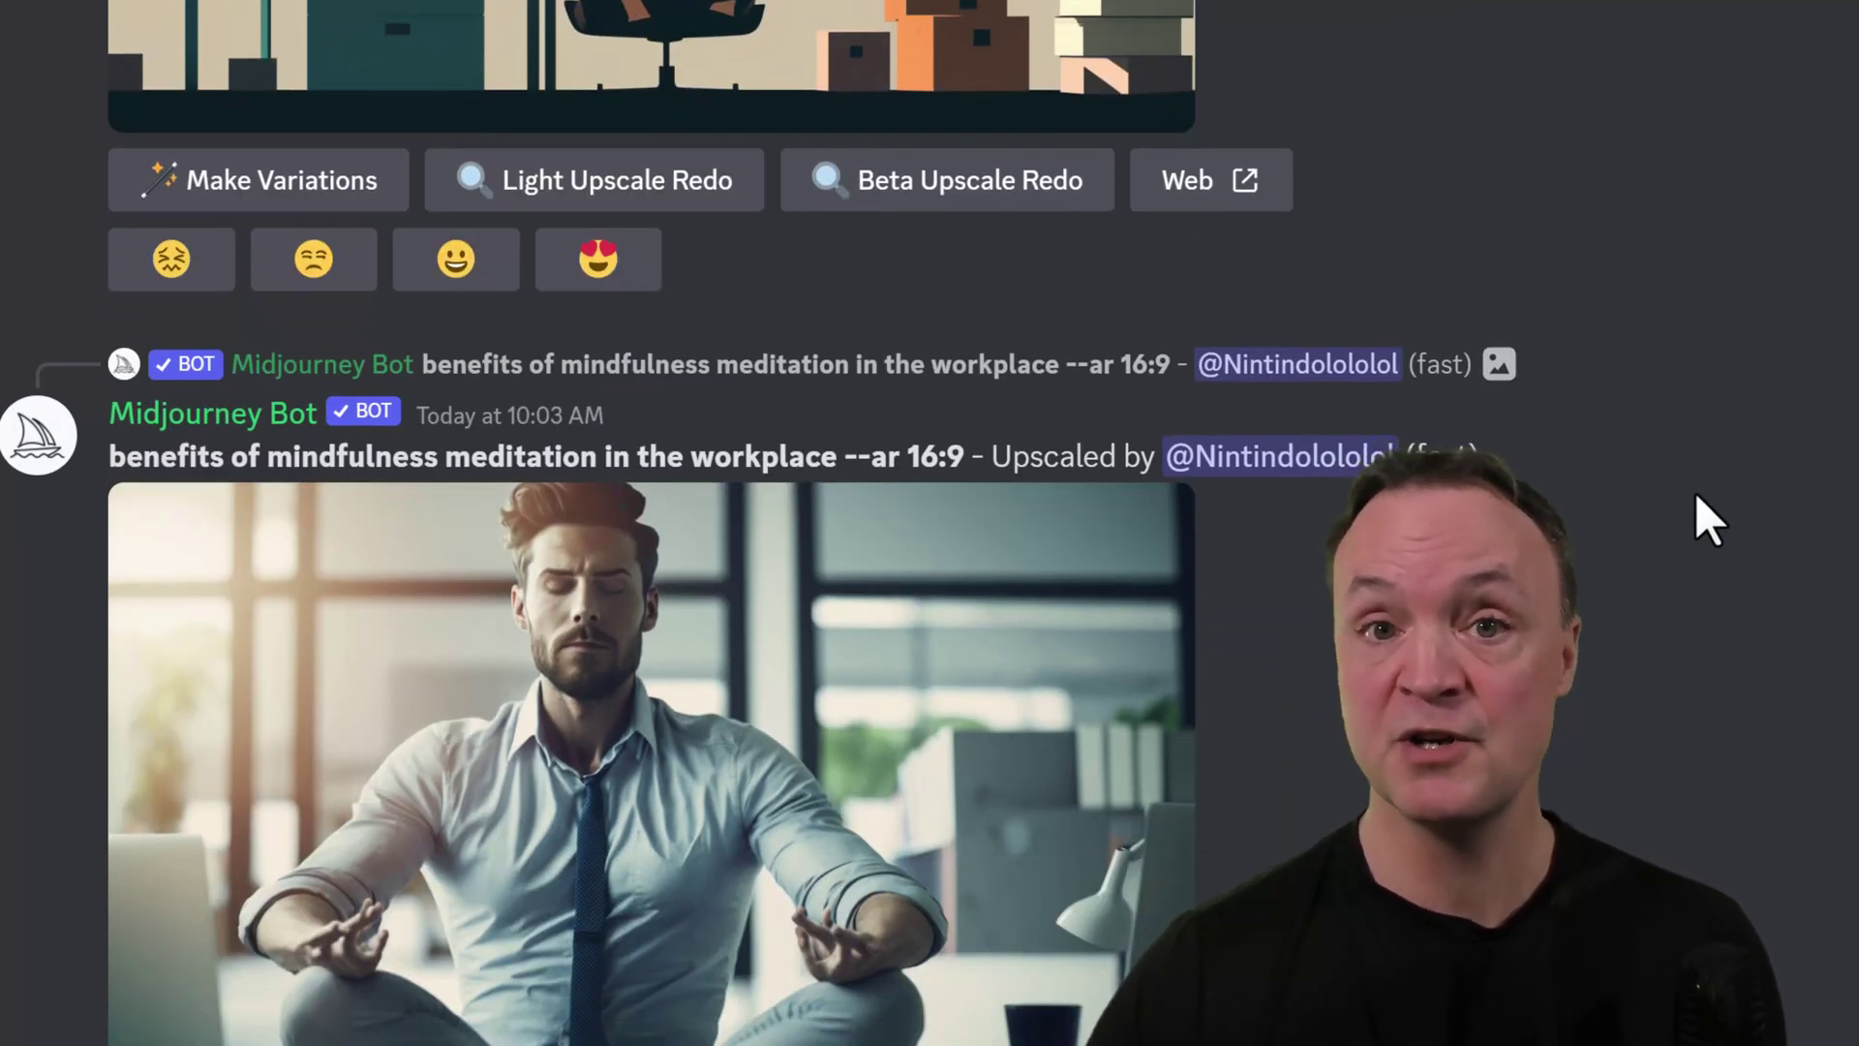
scroll(1696, 492, "down", 15)
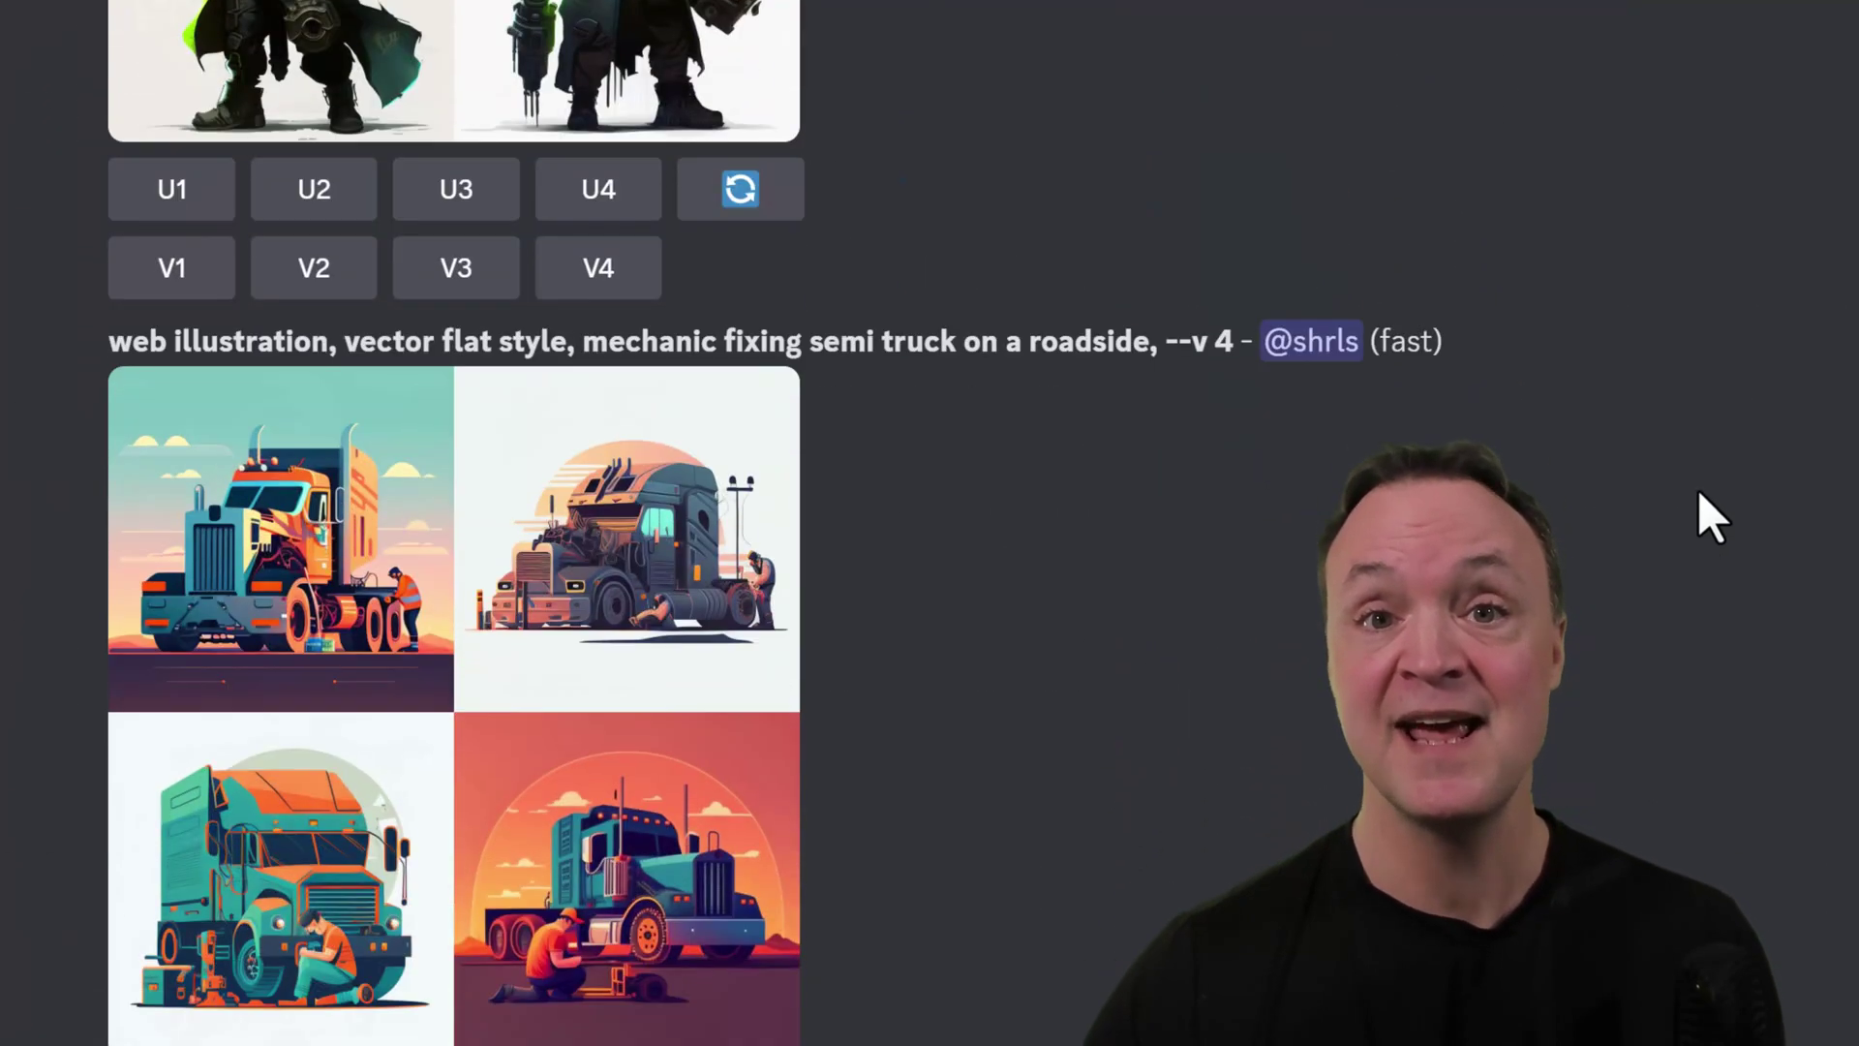
scroll(1700, 491, "down", 10)
scroll(1700, 494, "down", 2)
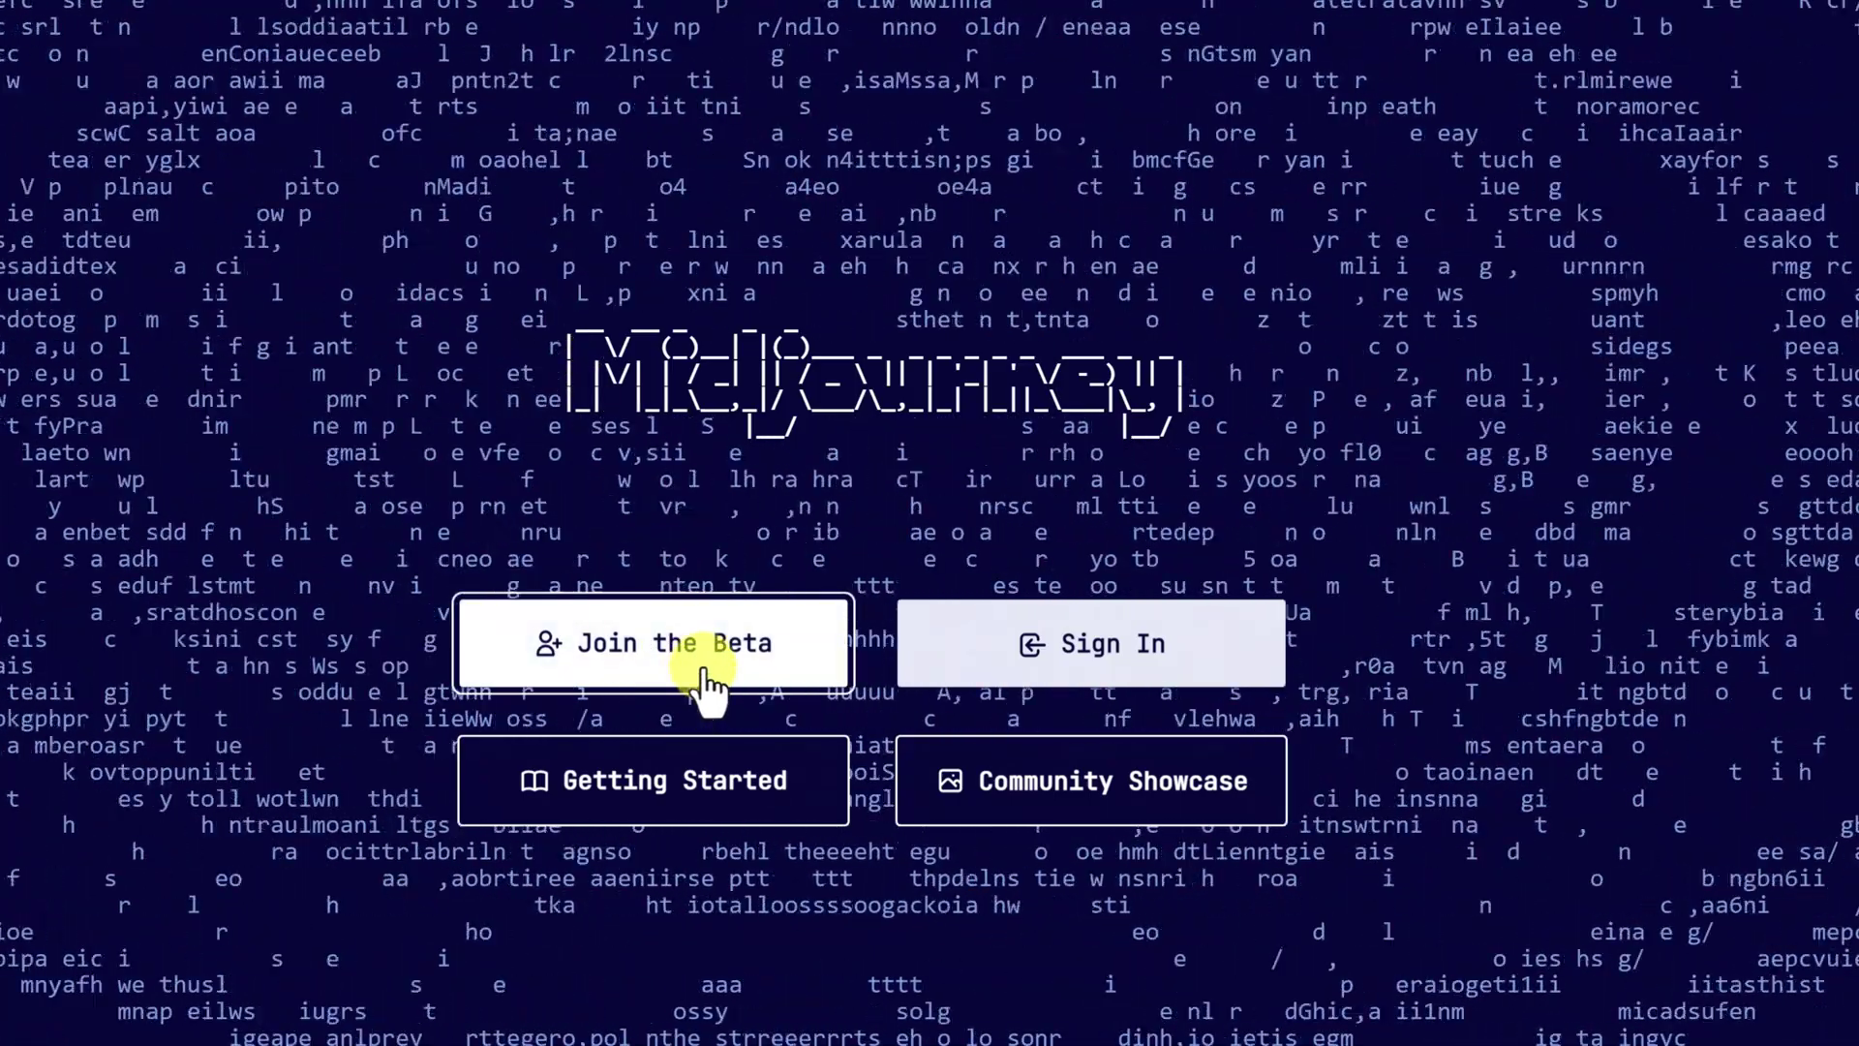
Join the Midjourney beta from its website and continue to Discord.
left_click(706, 668)
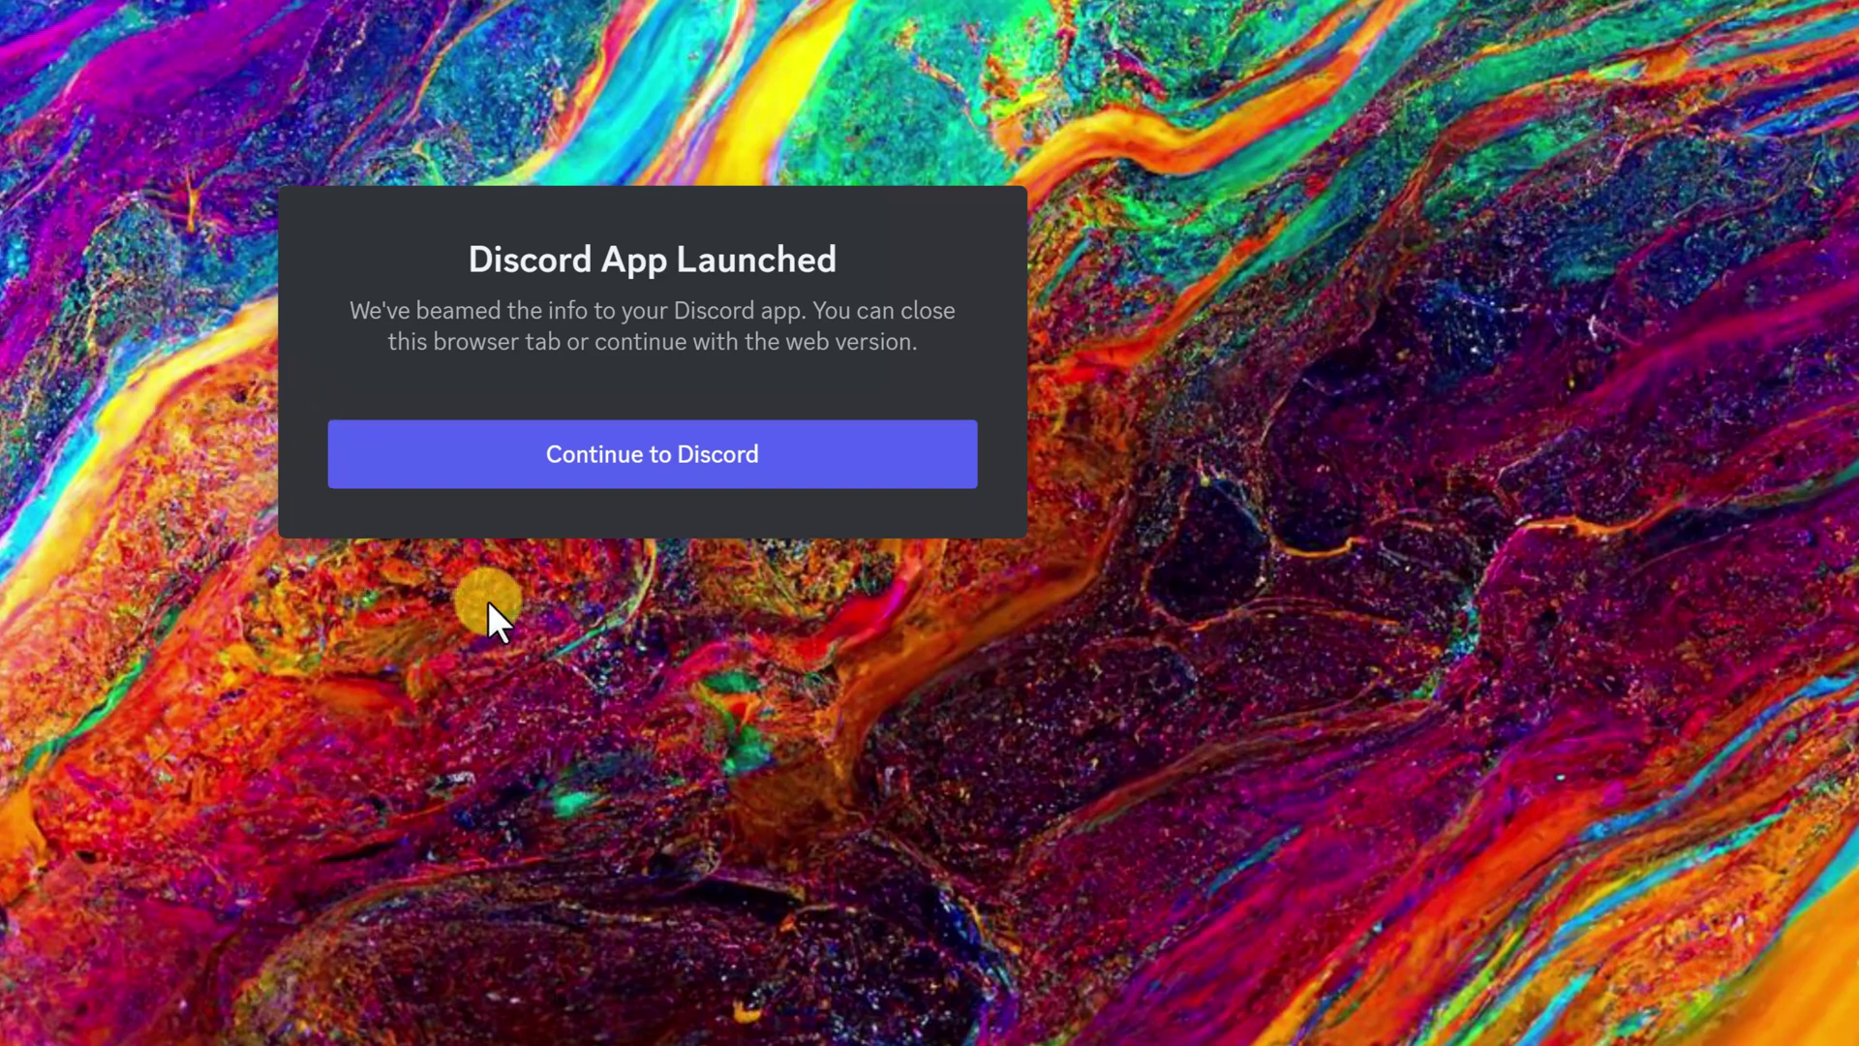
left_click(668, 471)
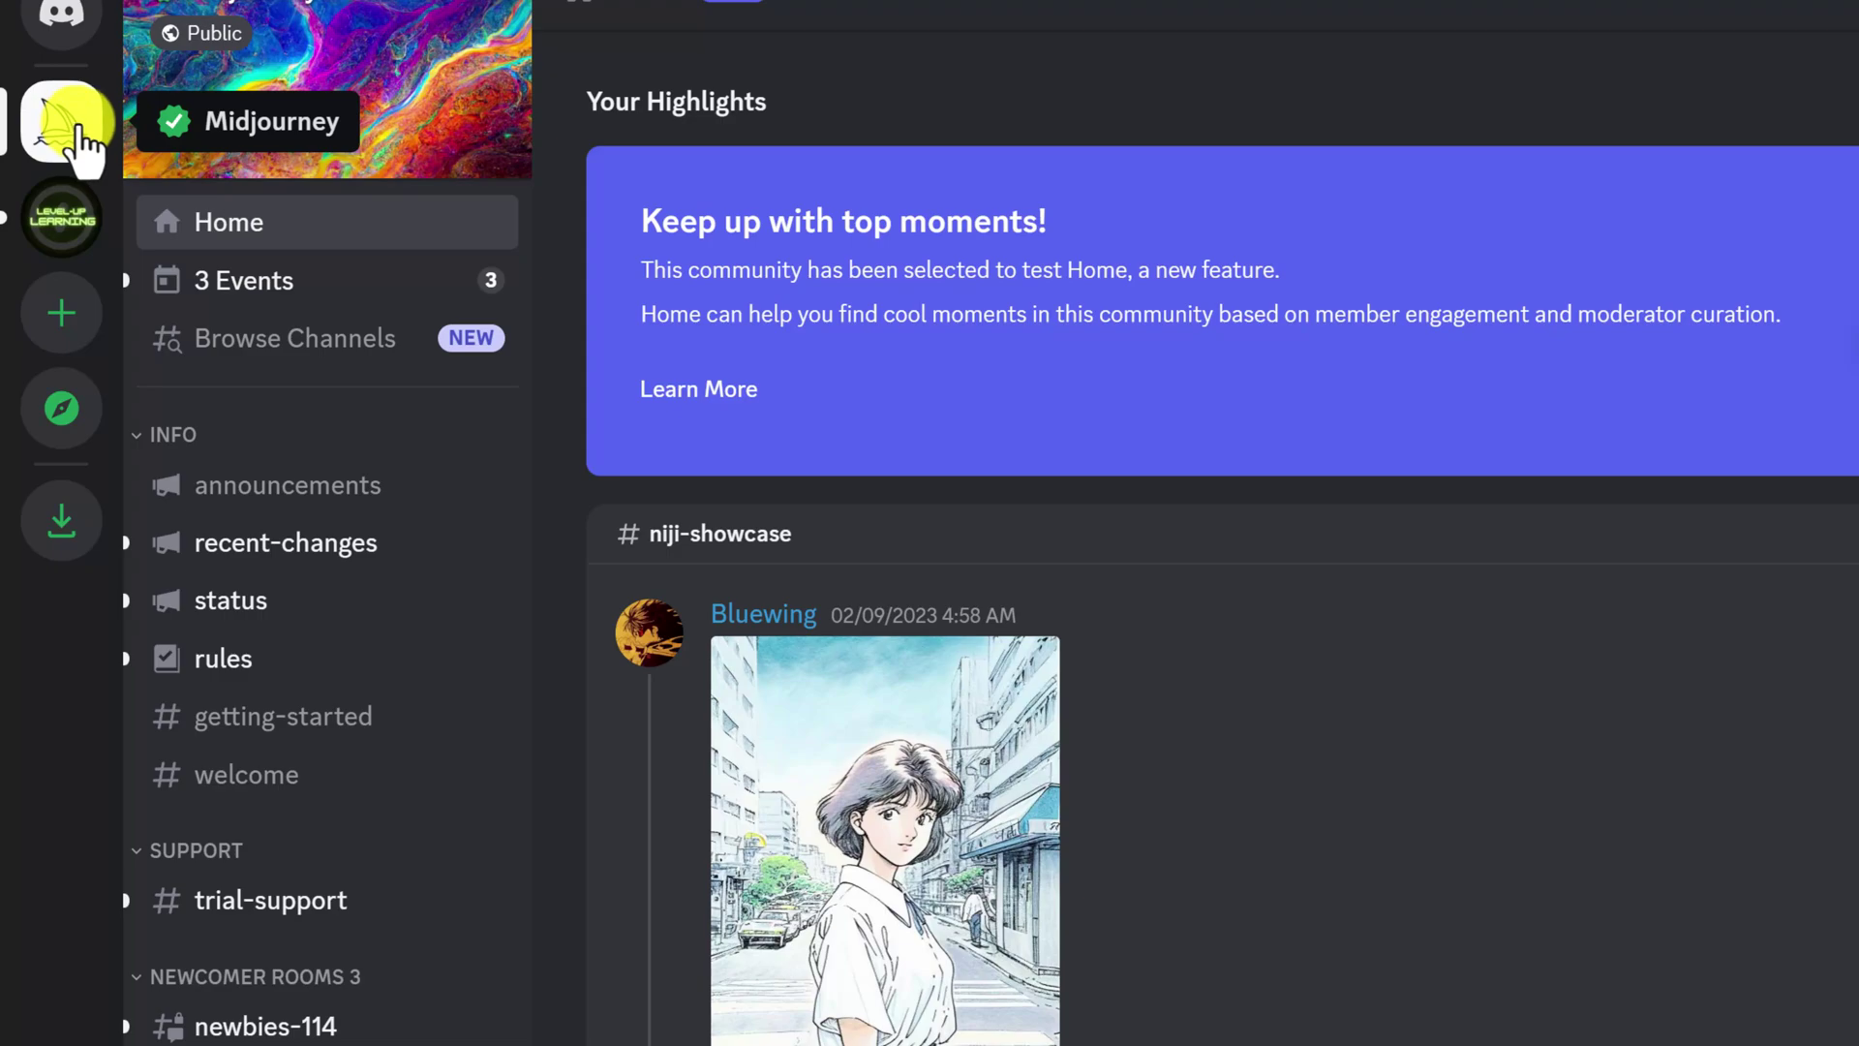
Look for a server to join without an invite through Server Discovery and open the official Midjourney server.
left_click(62, 324)
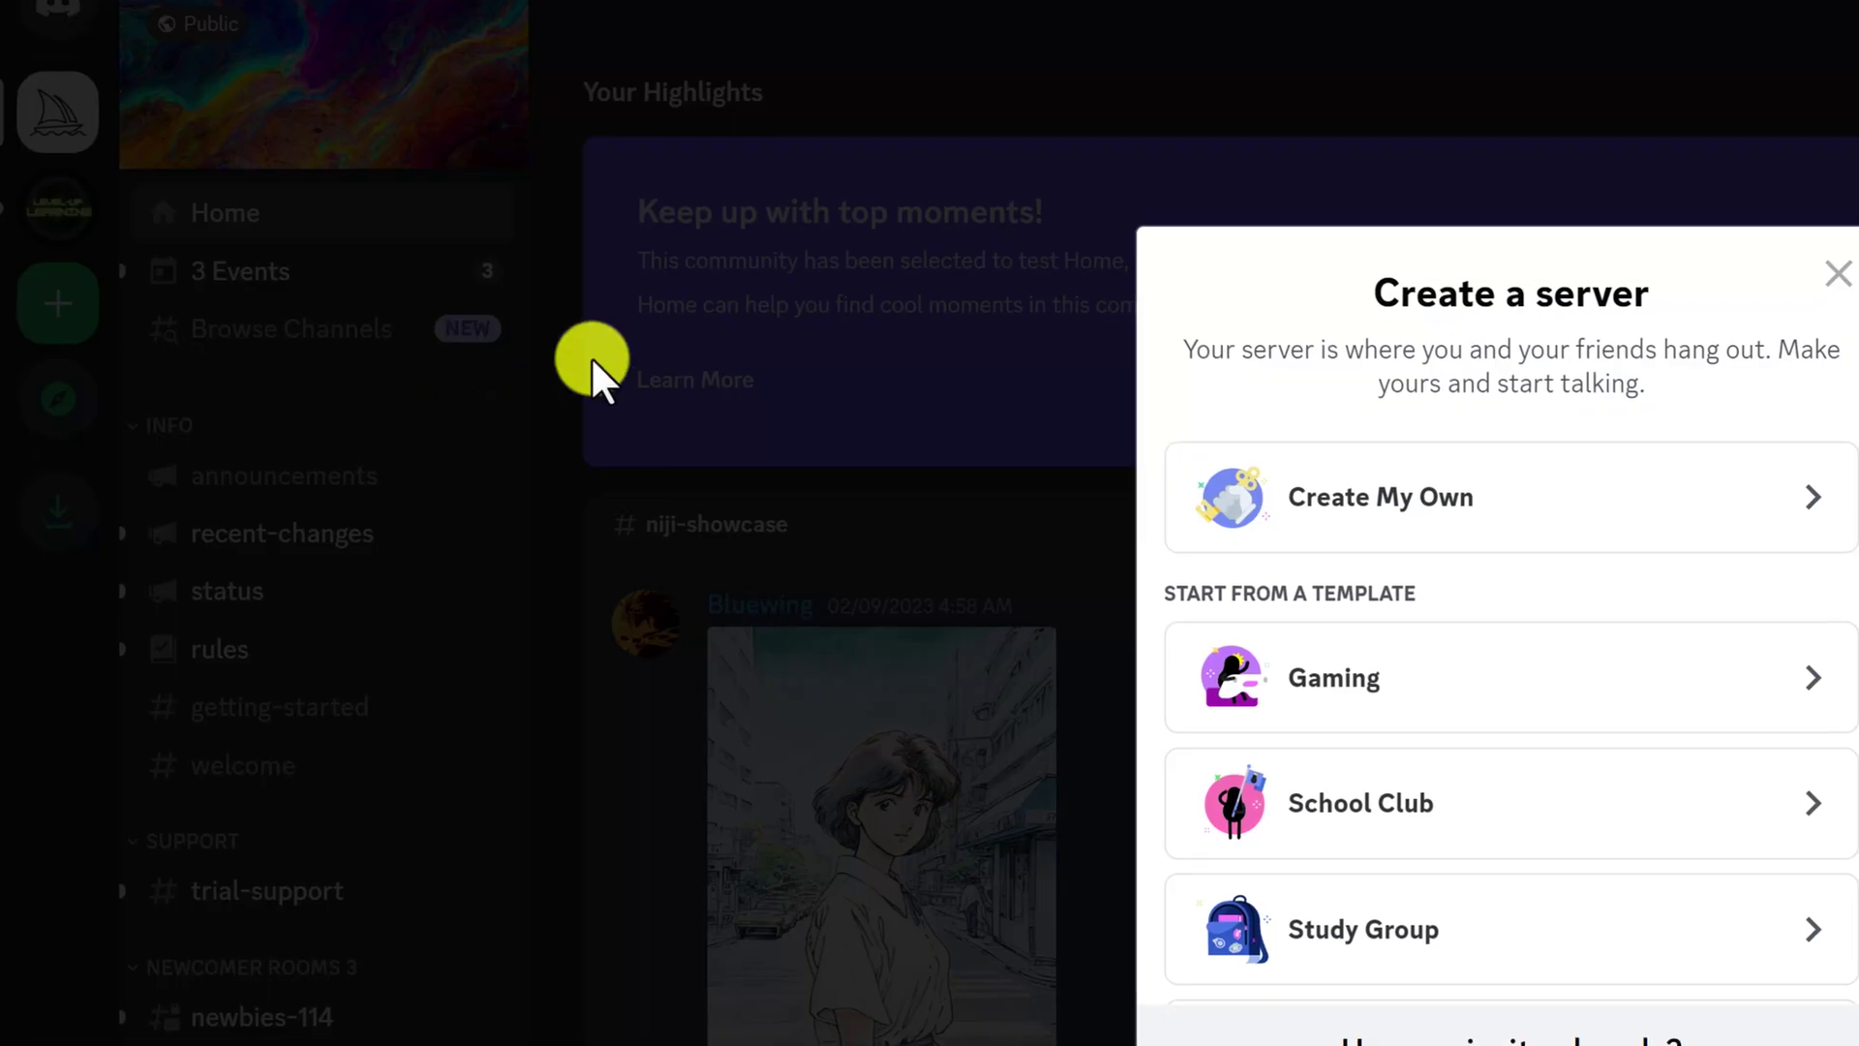
left_click(1449, 986)
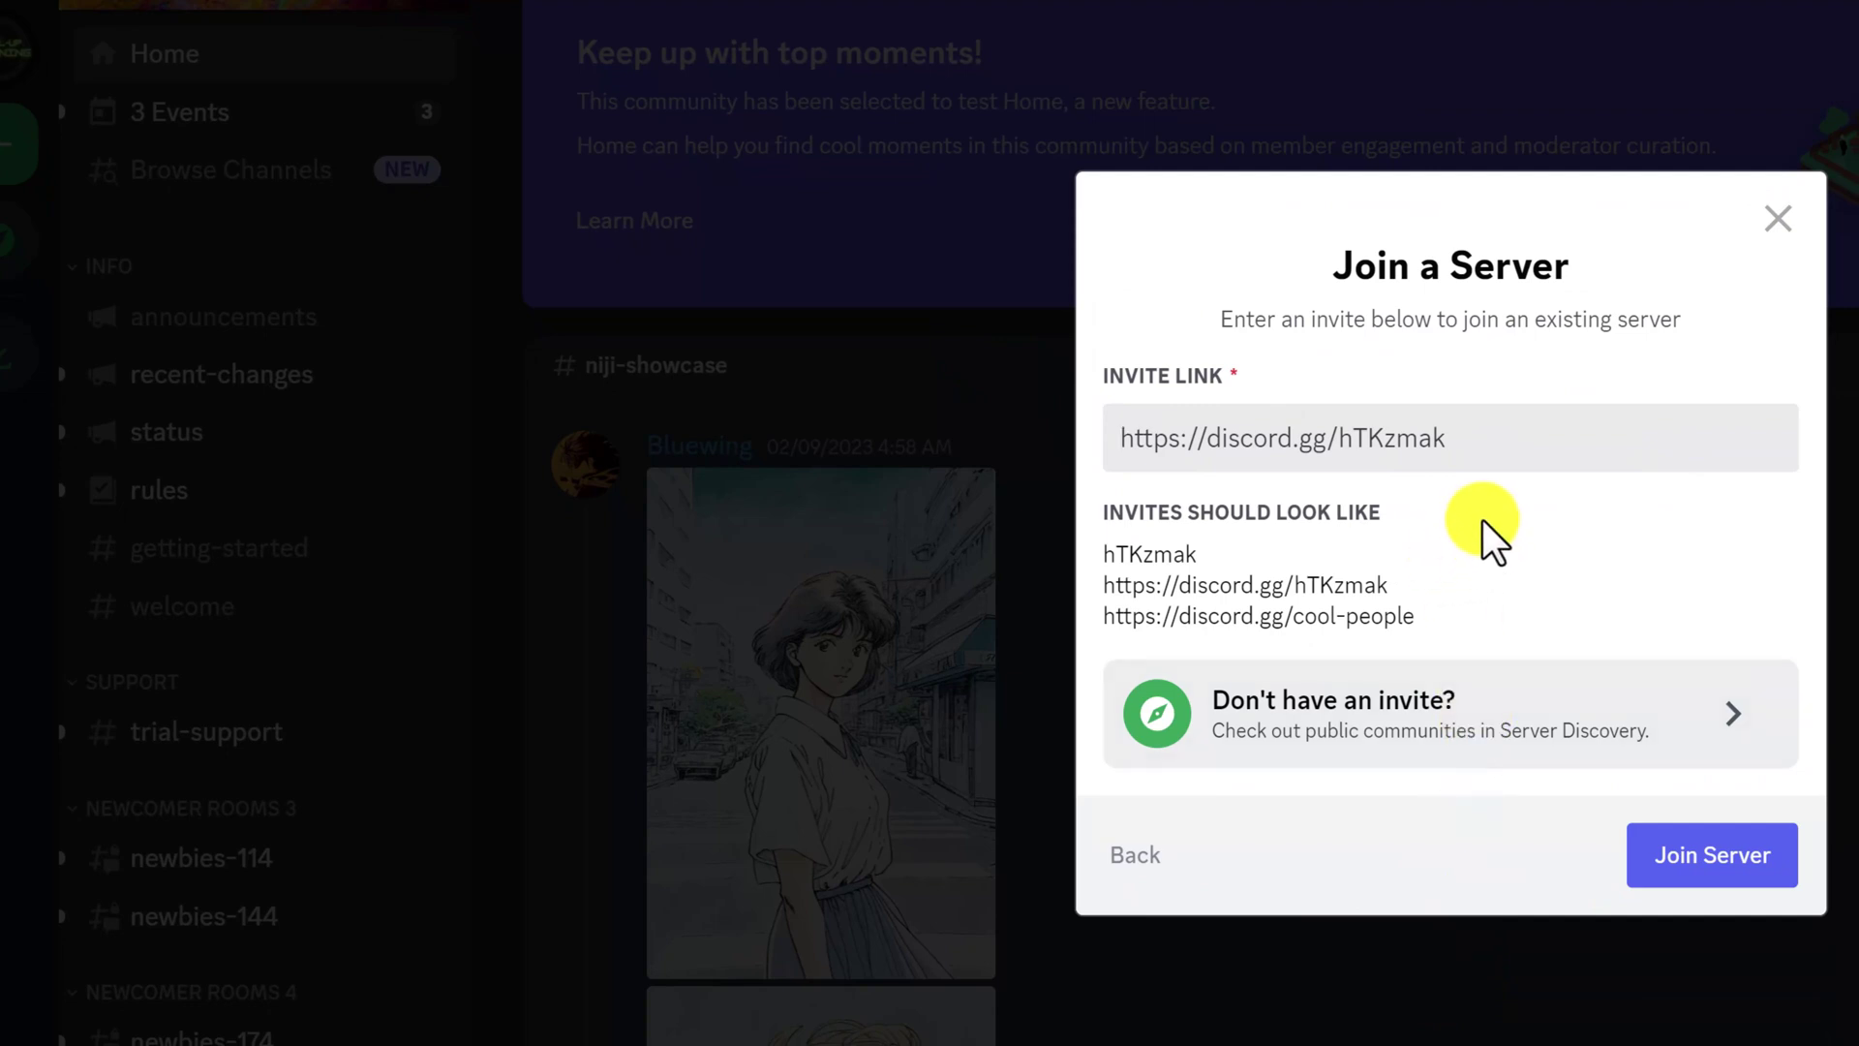
left_click(1525, 738)
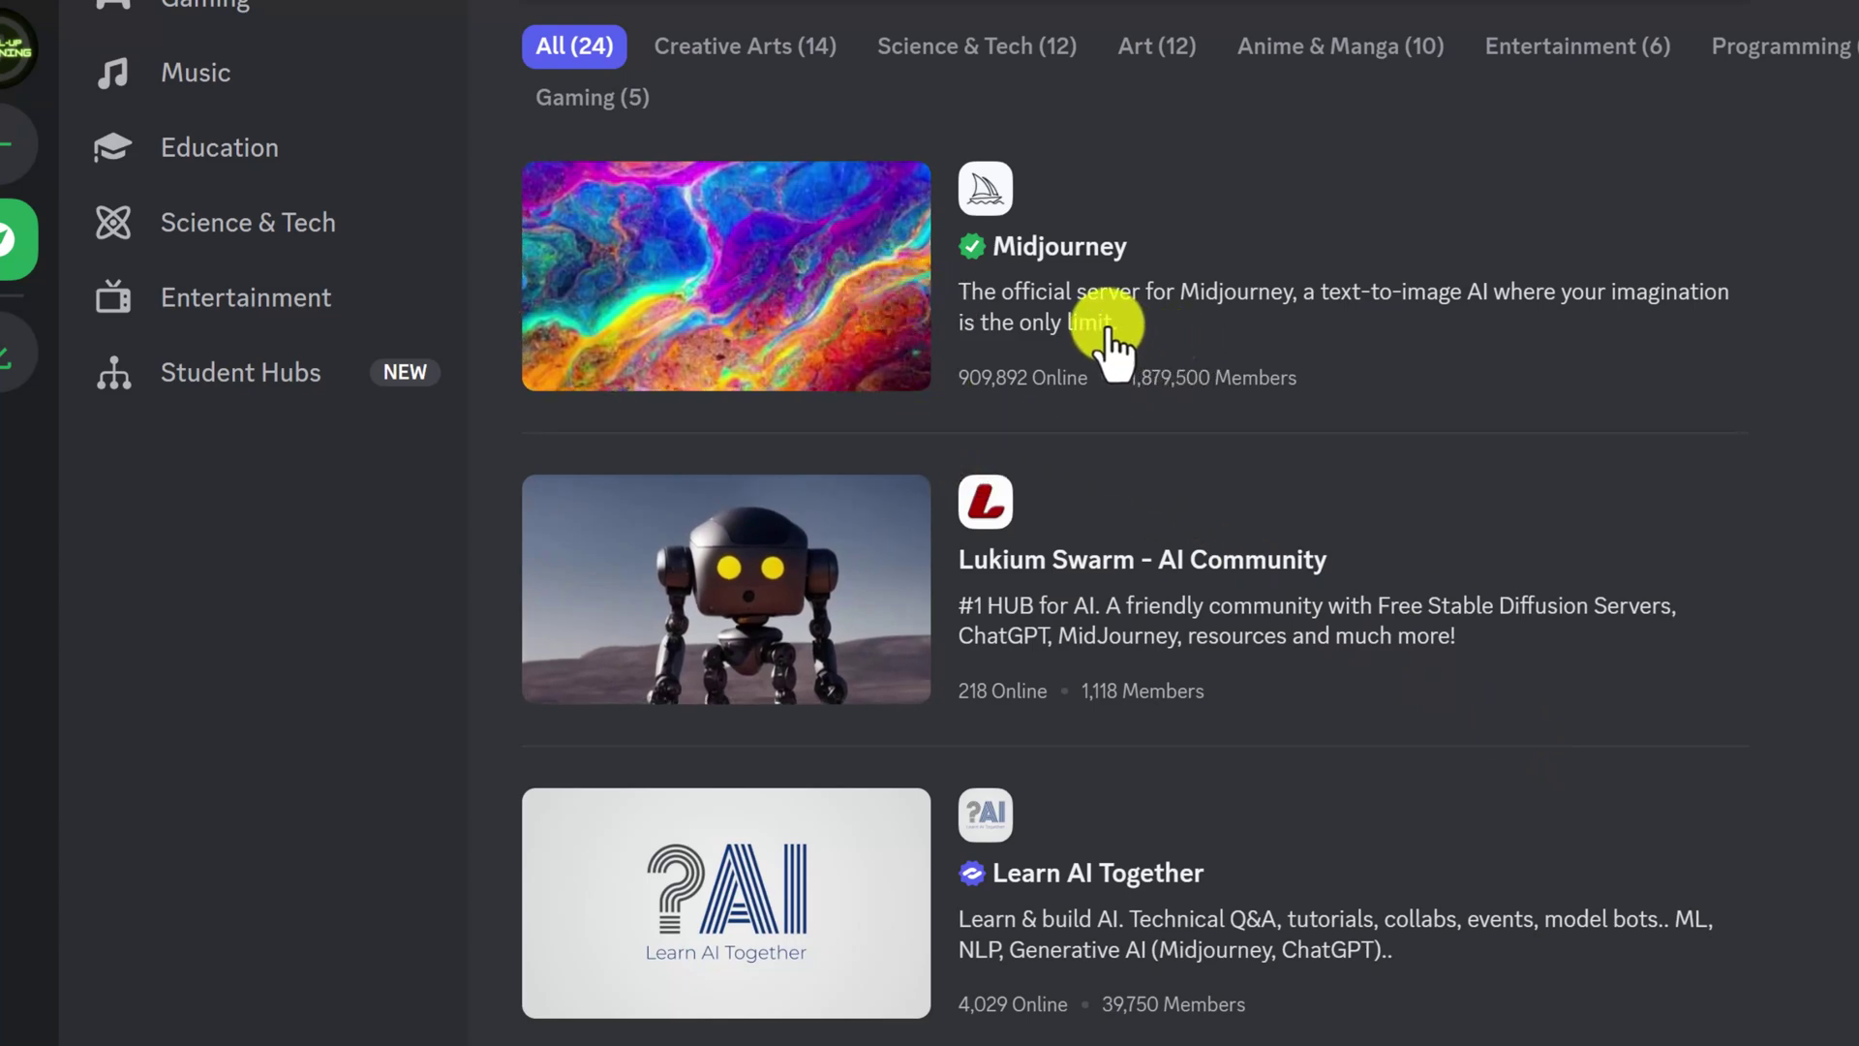
left_click(727, 310)
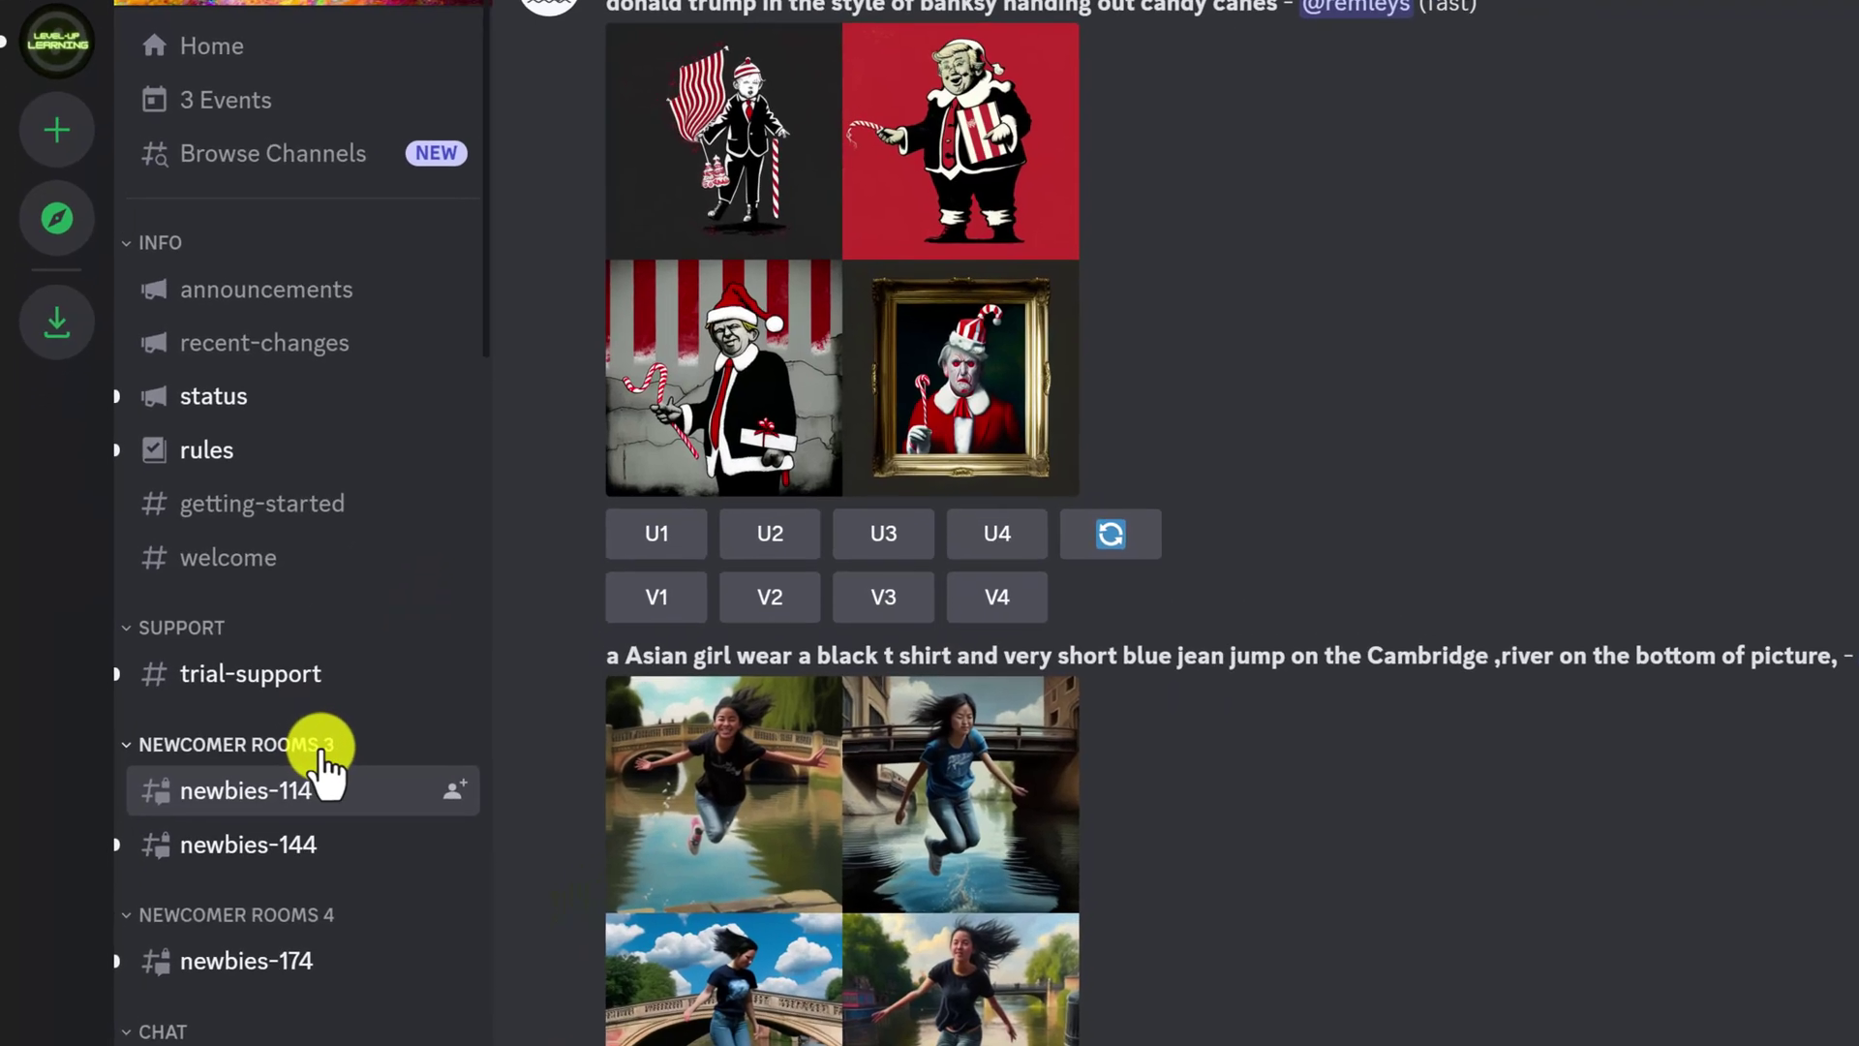
Submit an /imagine command in the newbies-114 channel with the prompt "bunny playing a flaming saxaphone".
mouse_move(270, 806)
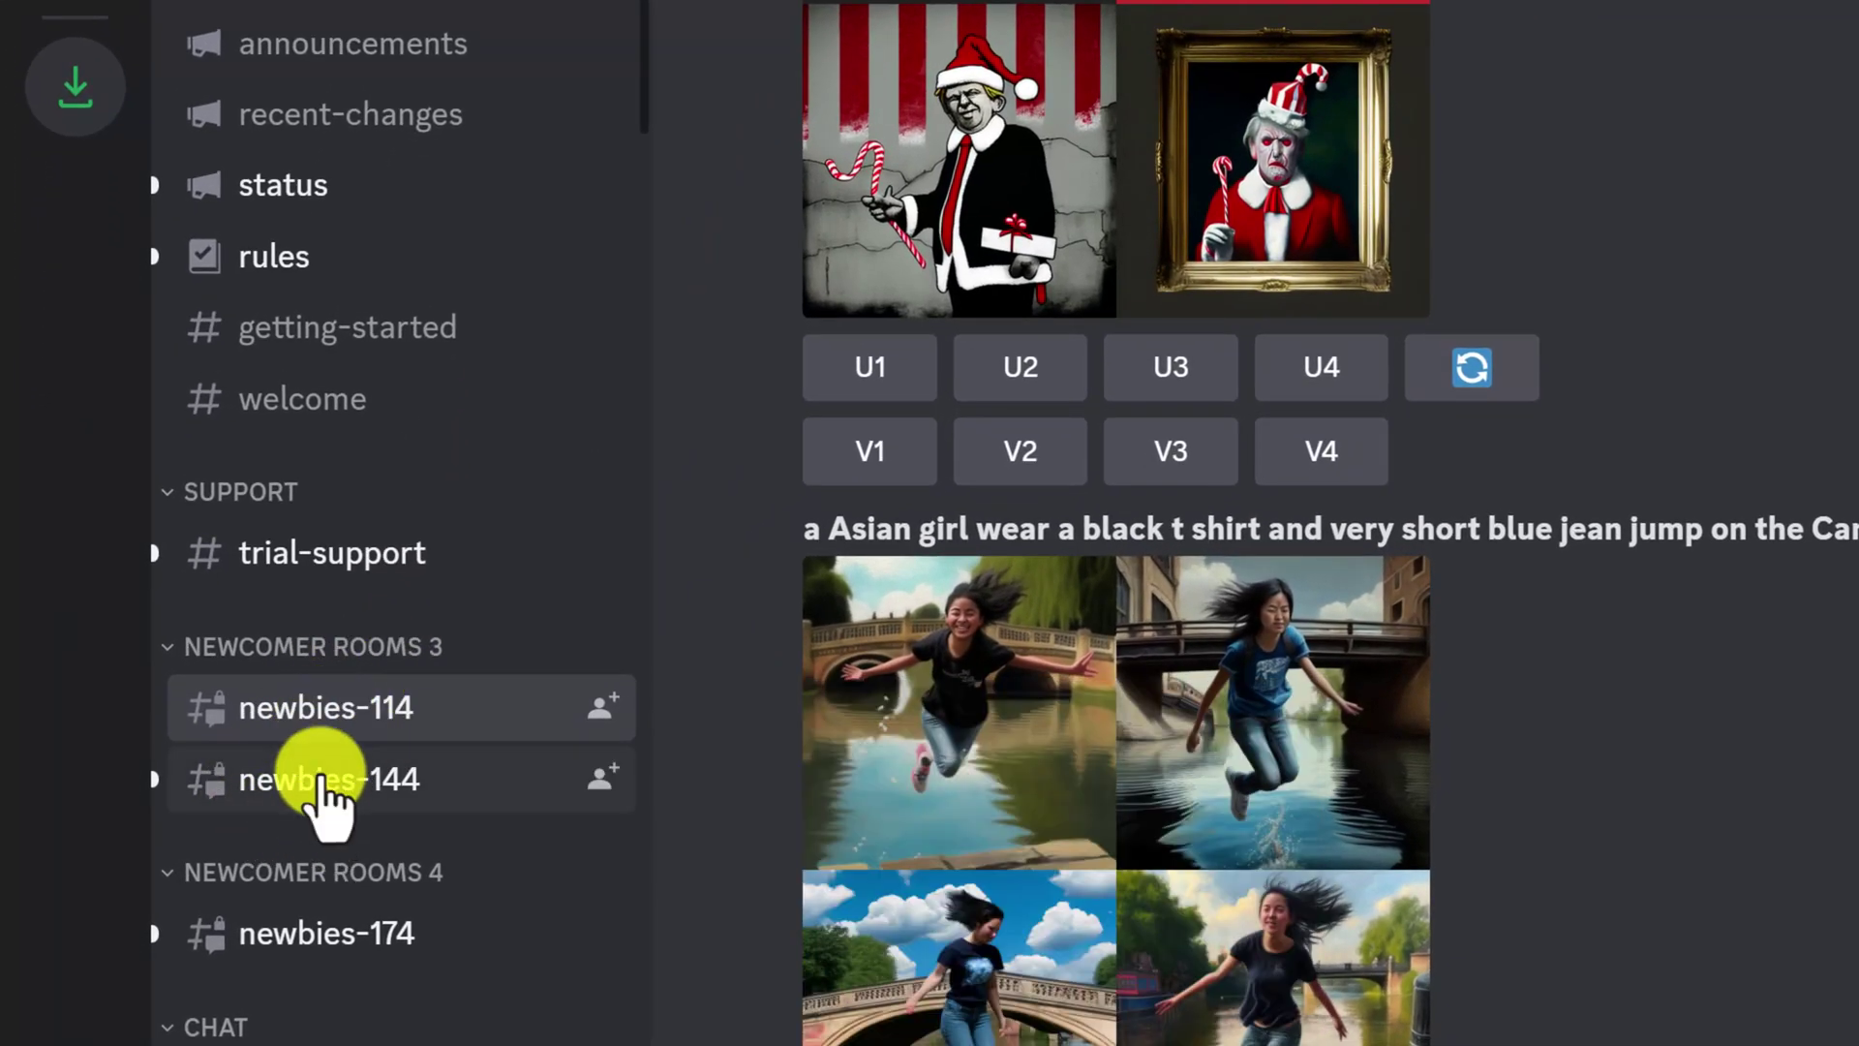
mouse_move(332, 724)
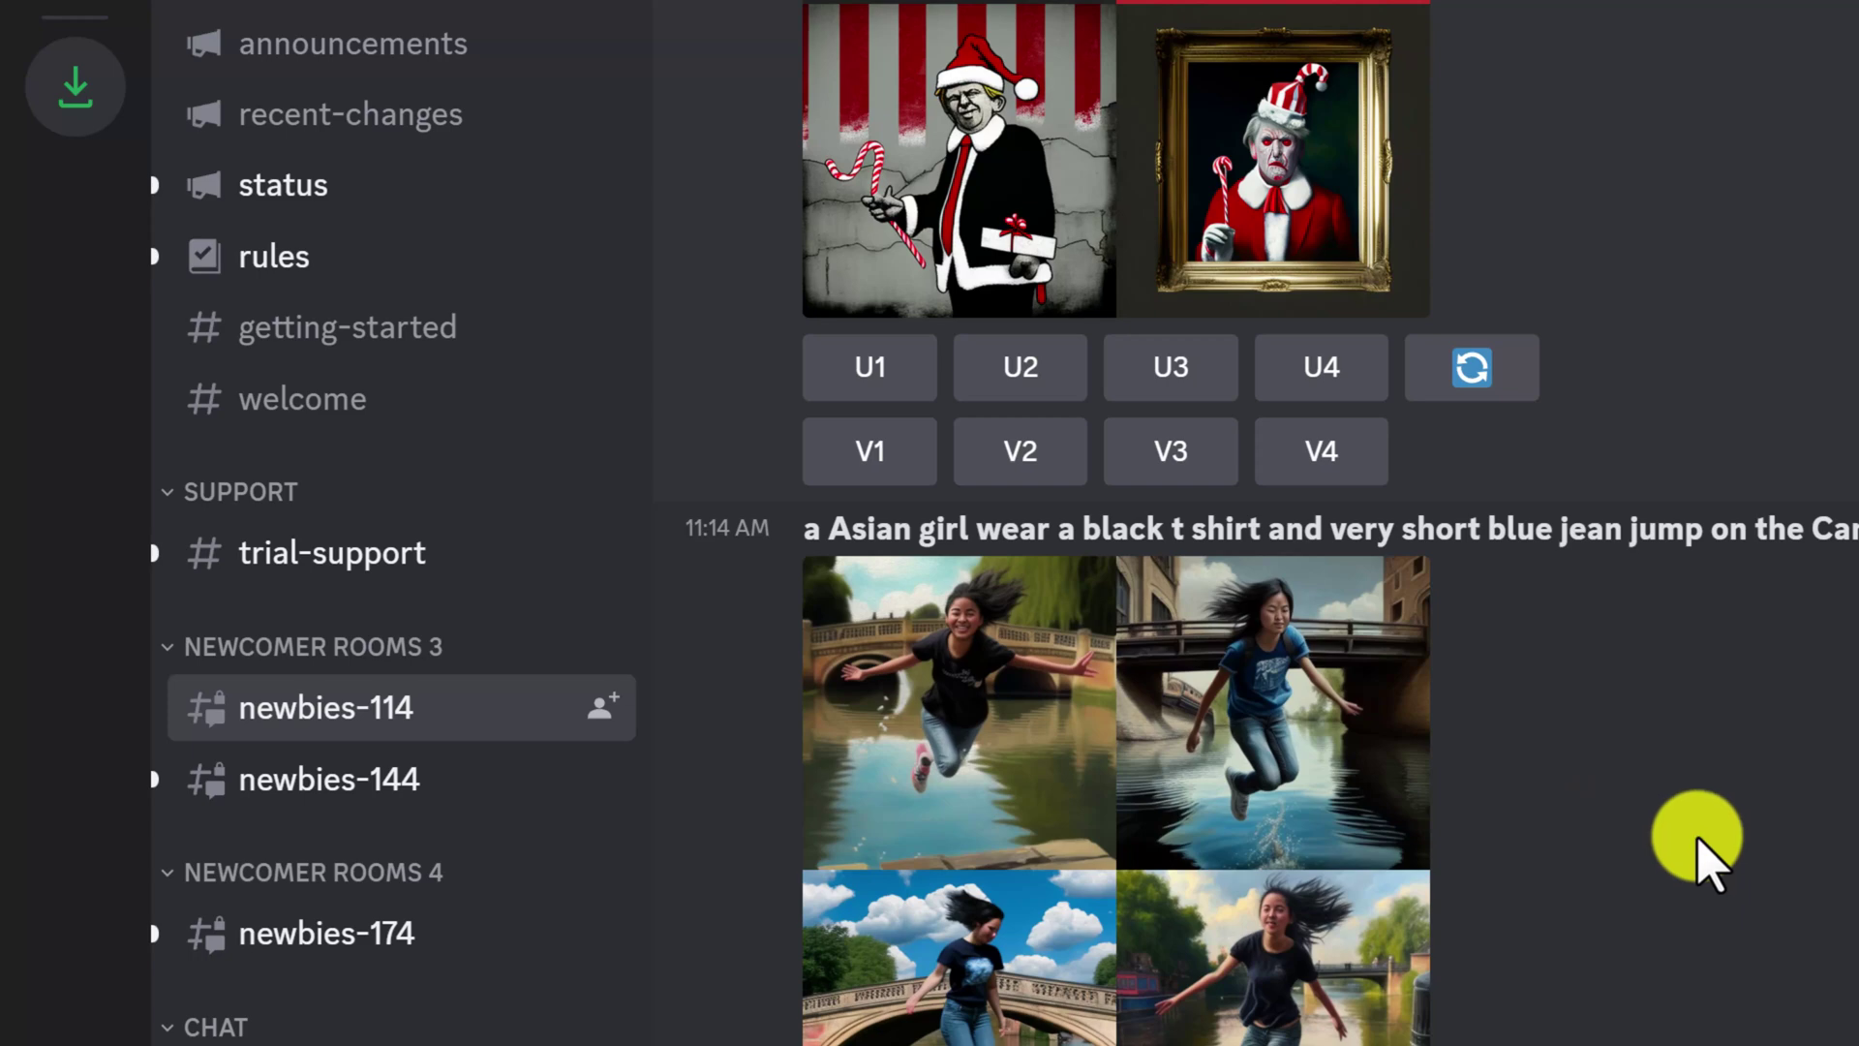
mouse_move(411, 780)
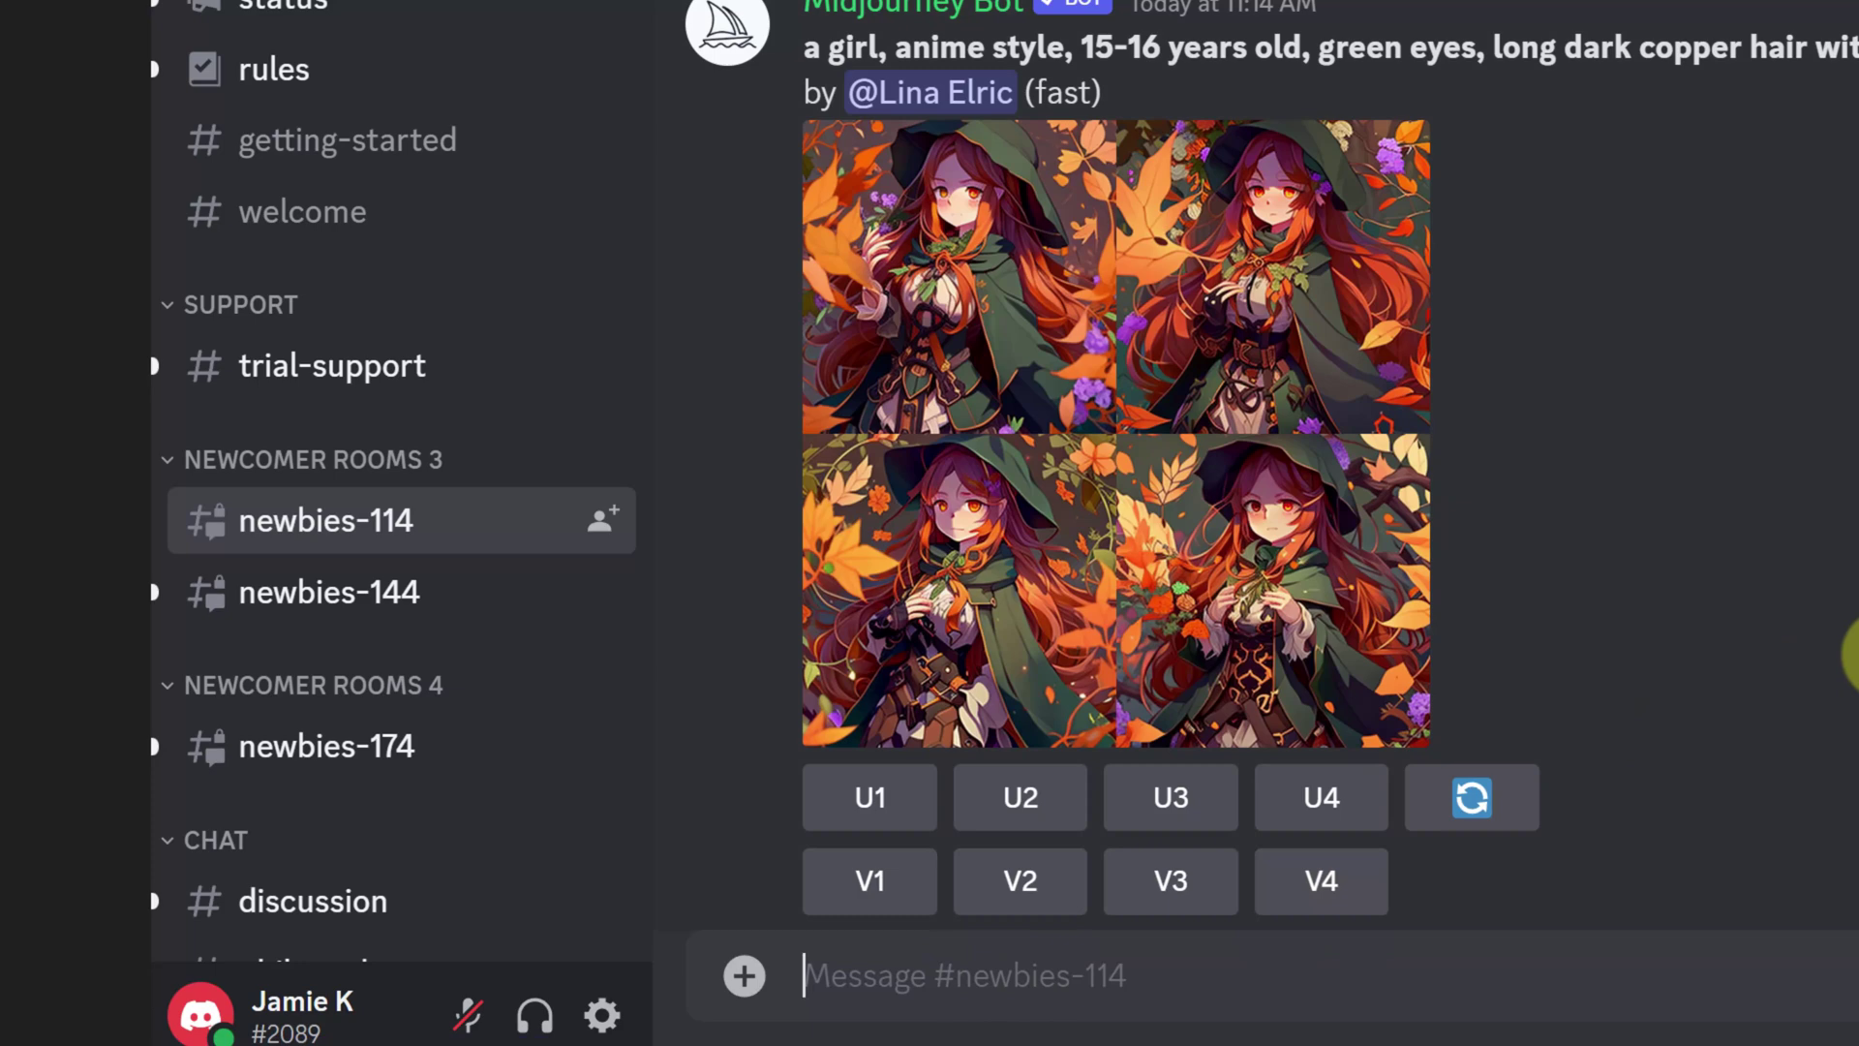
type("/")
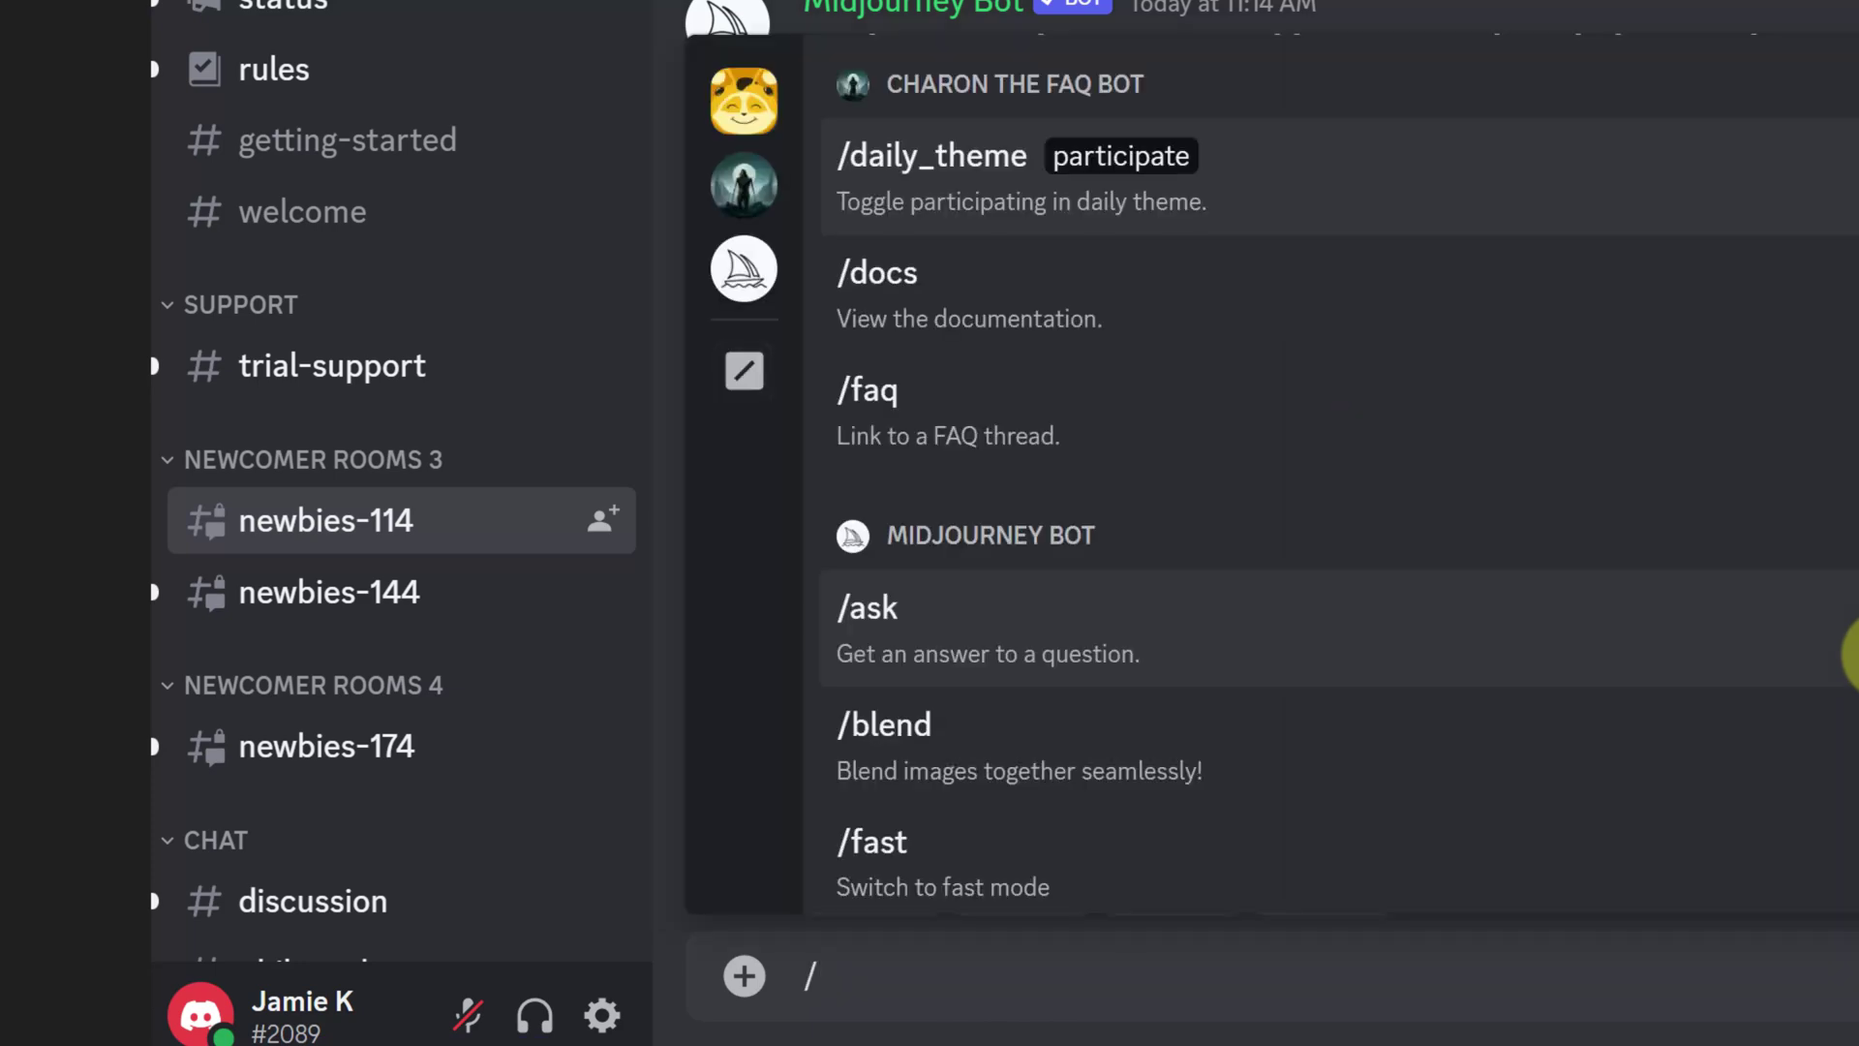
type("im")
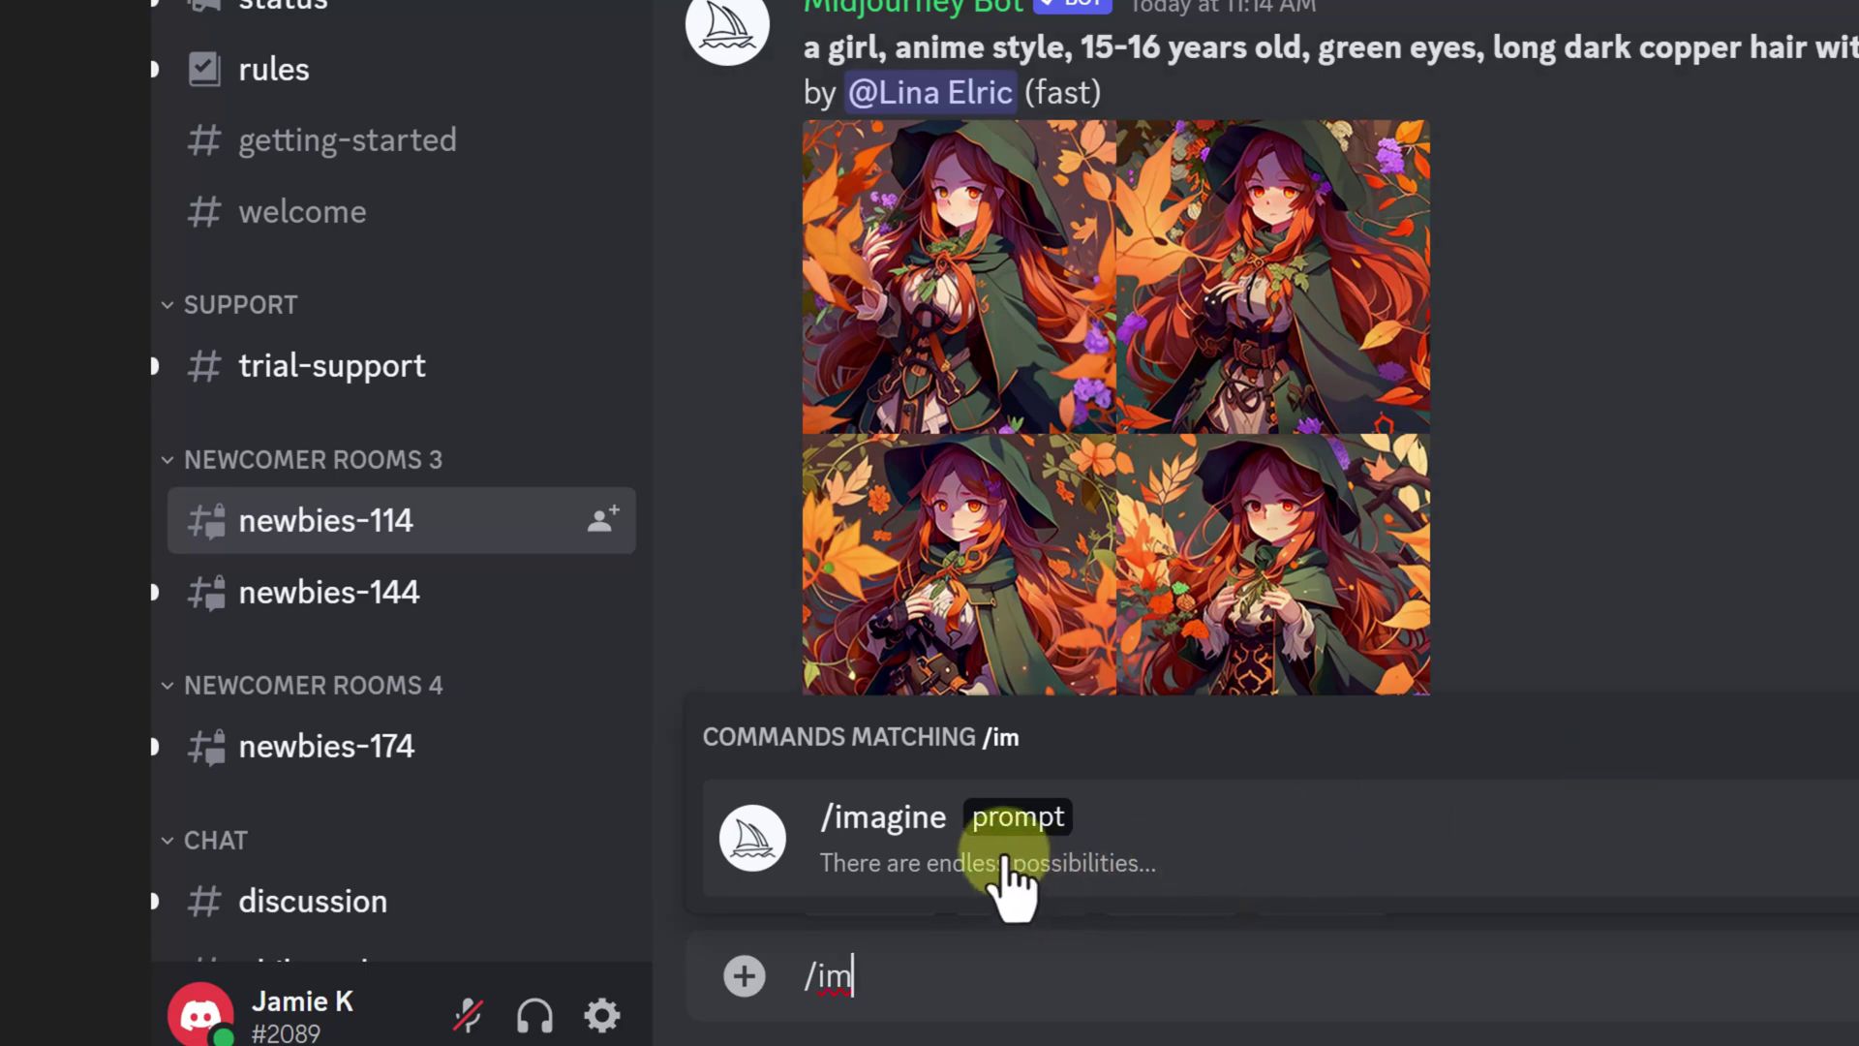
left_click(944, 845)
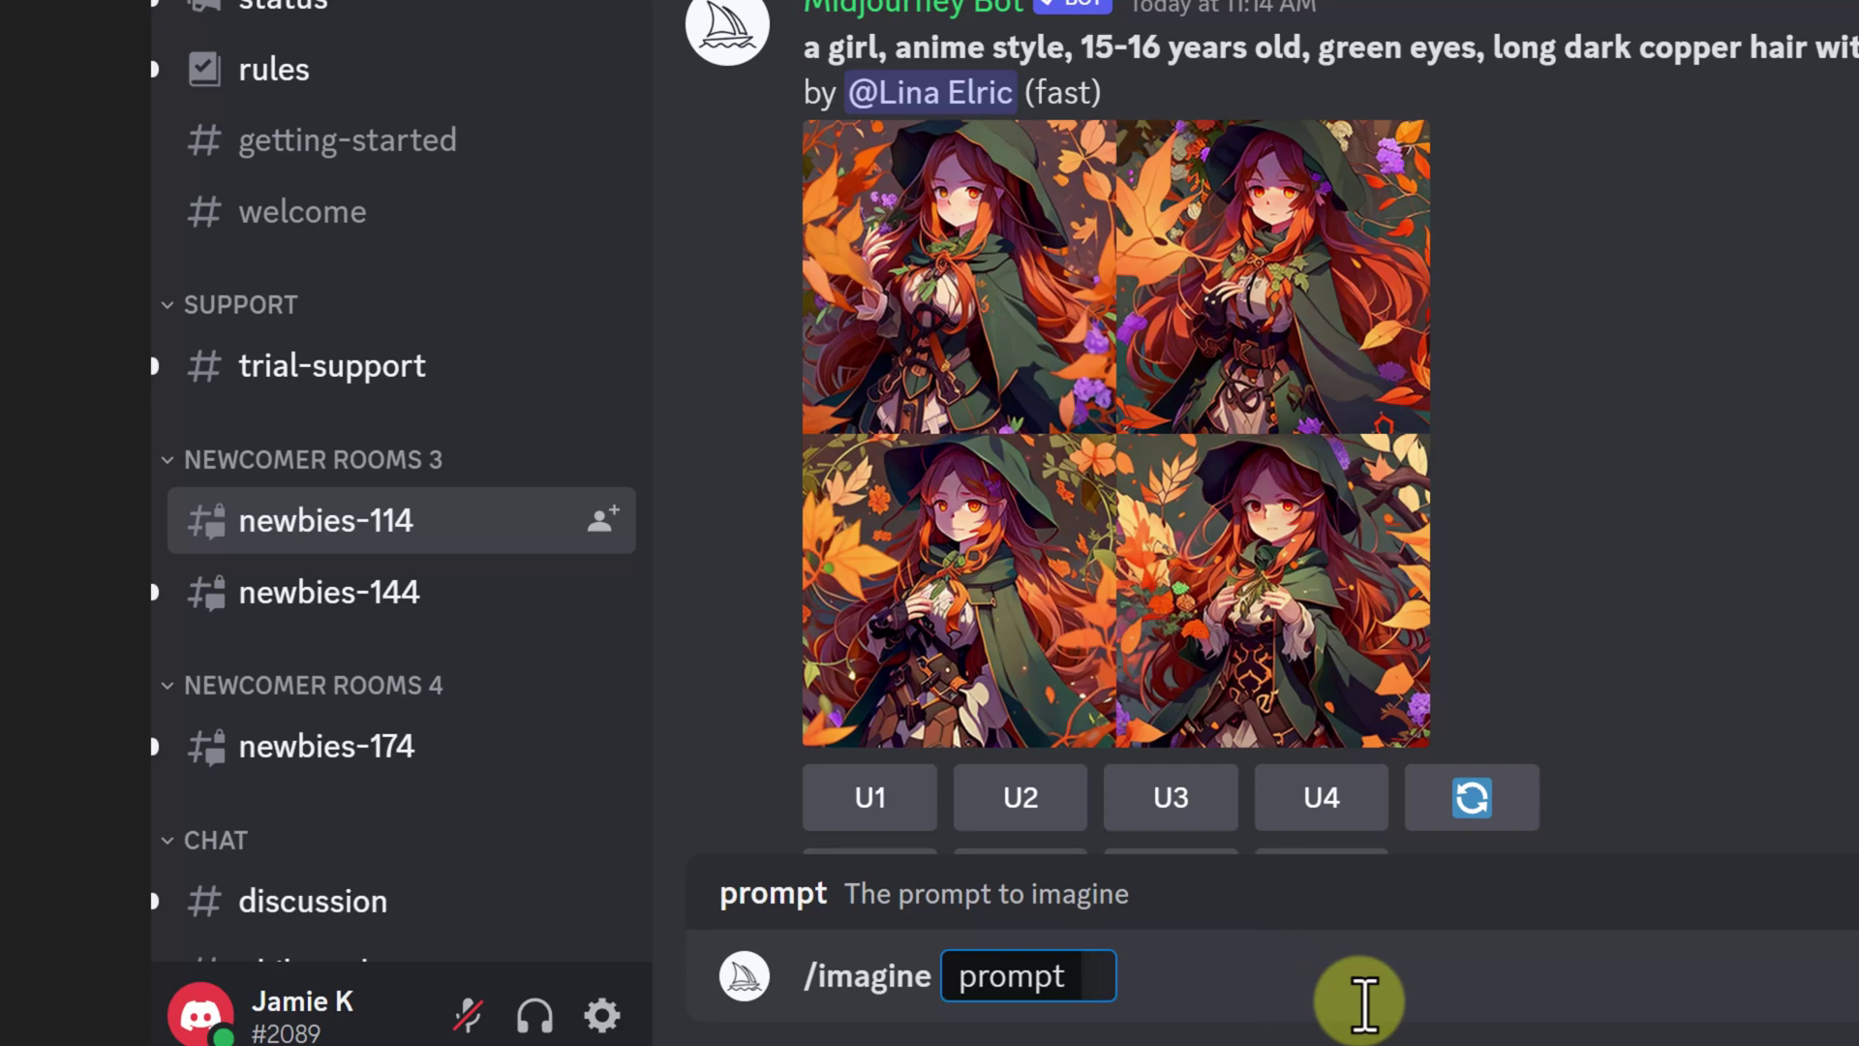
type("bunny play")
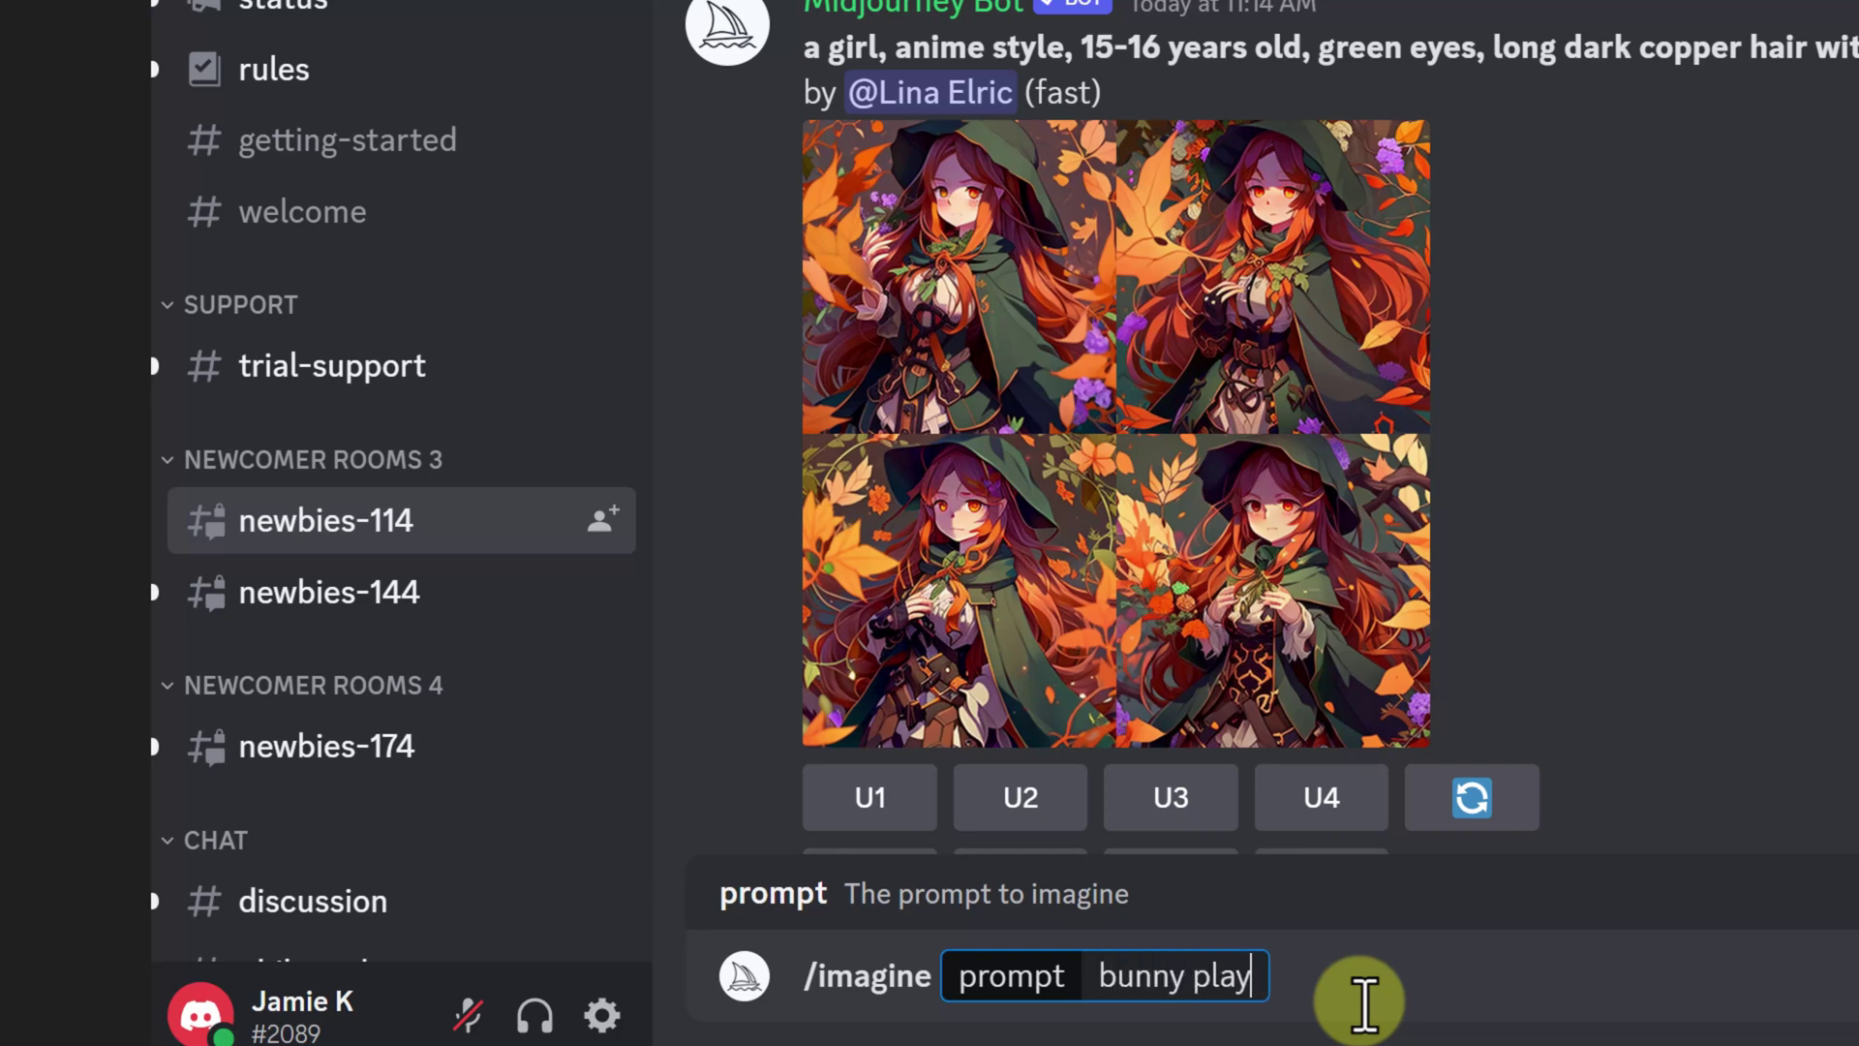
type("ing a flam")
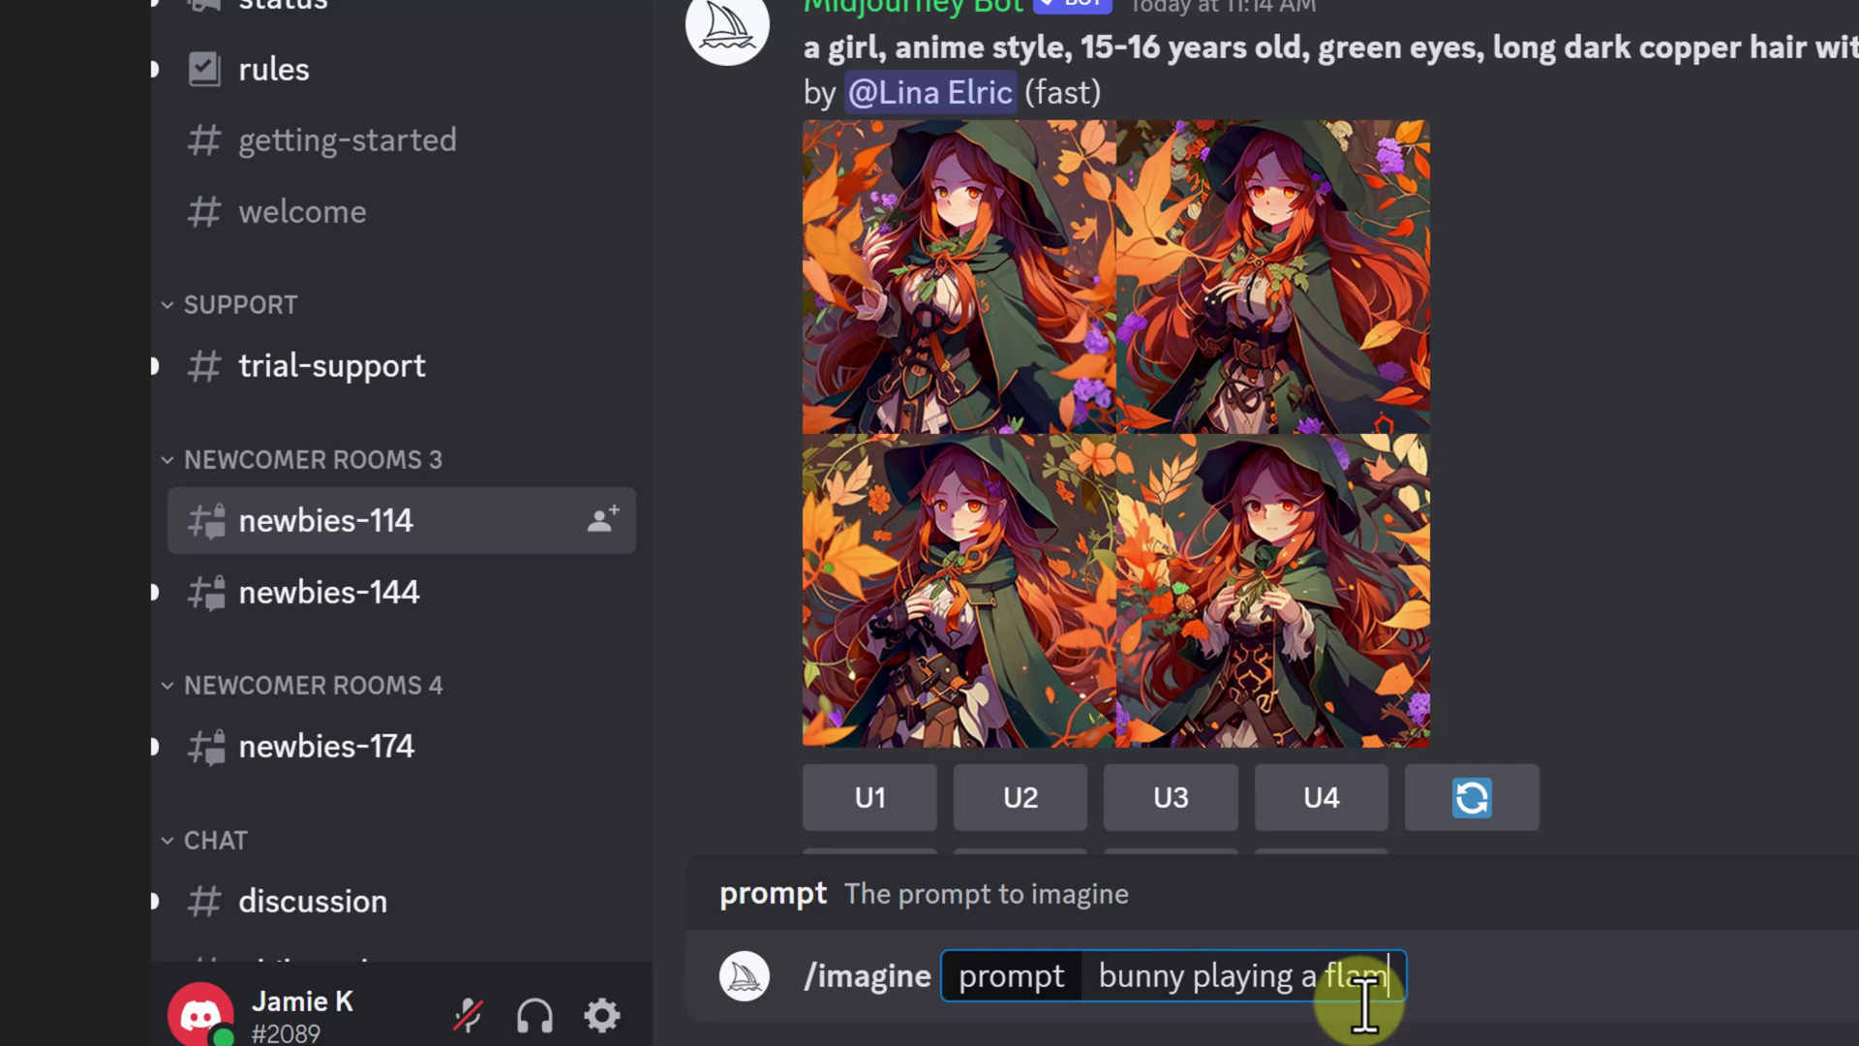
type("ing saxaphone")
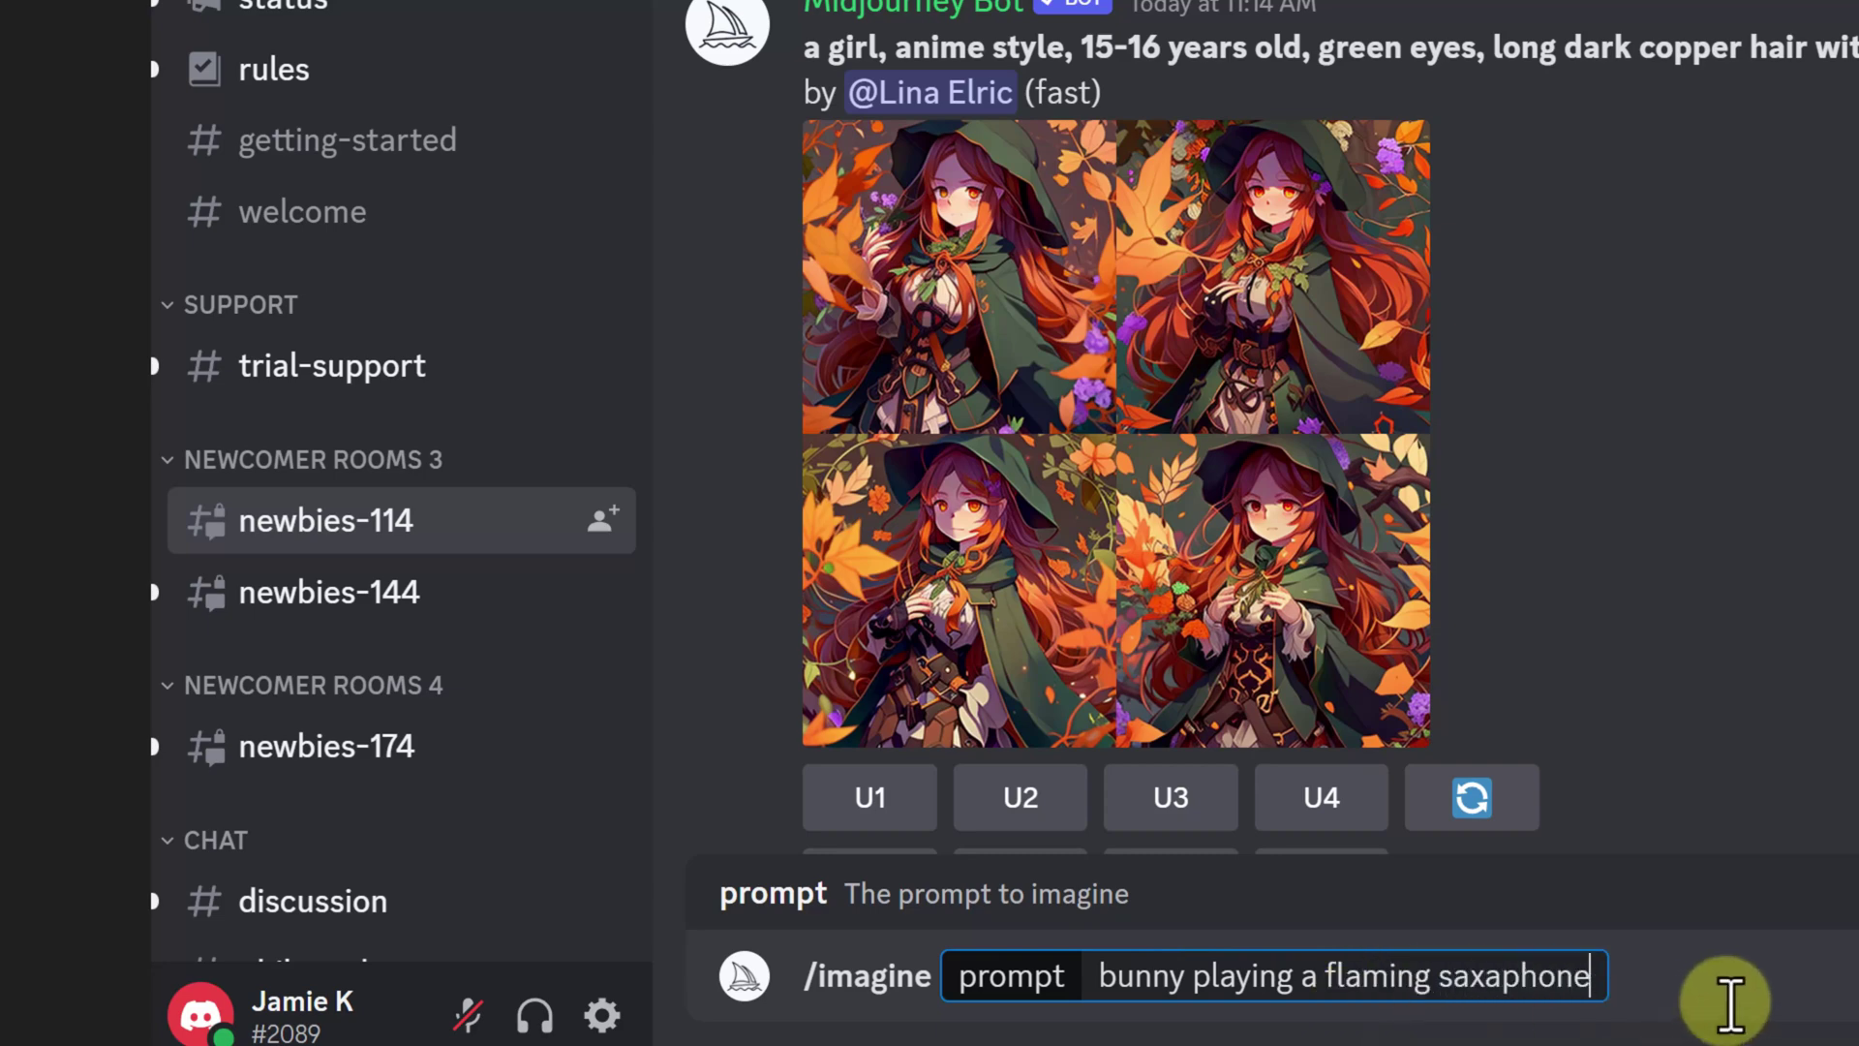
key("Return")
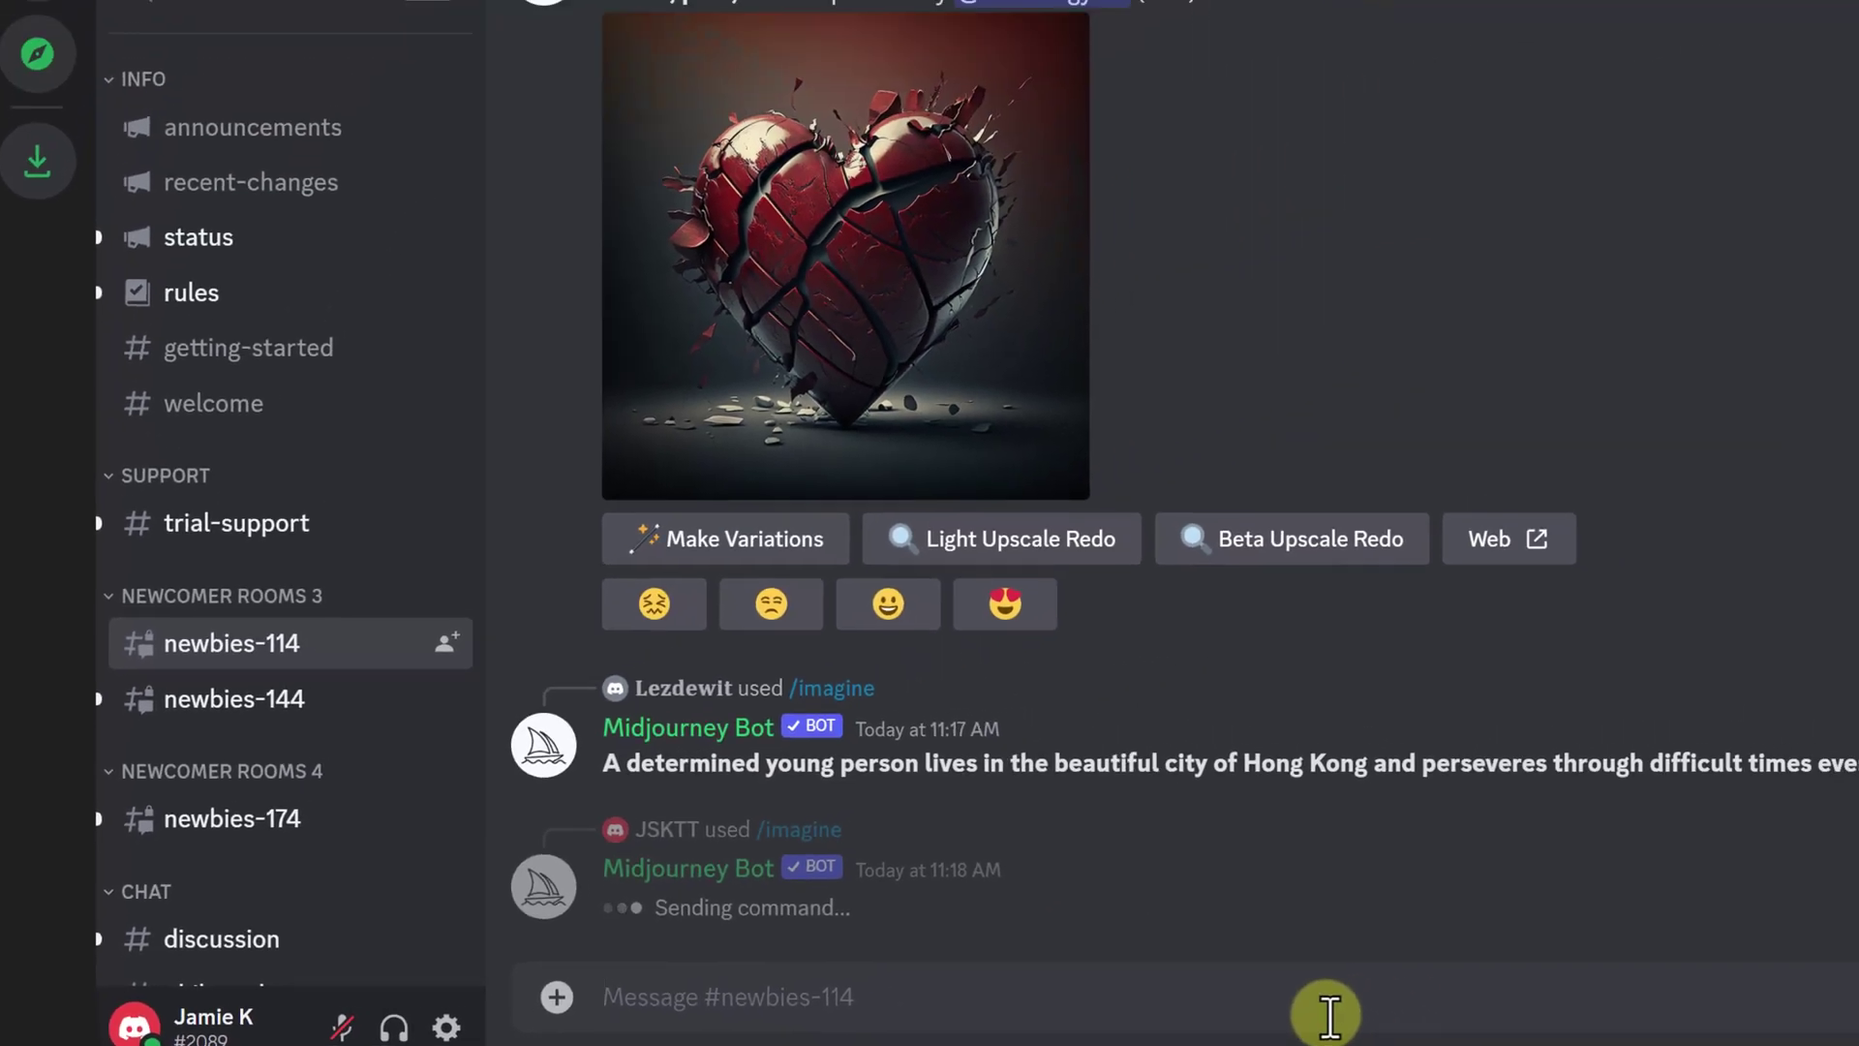
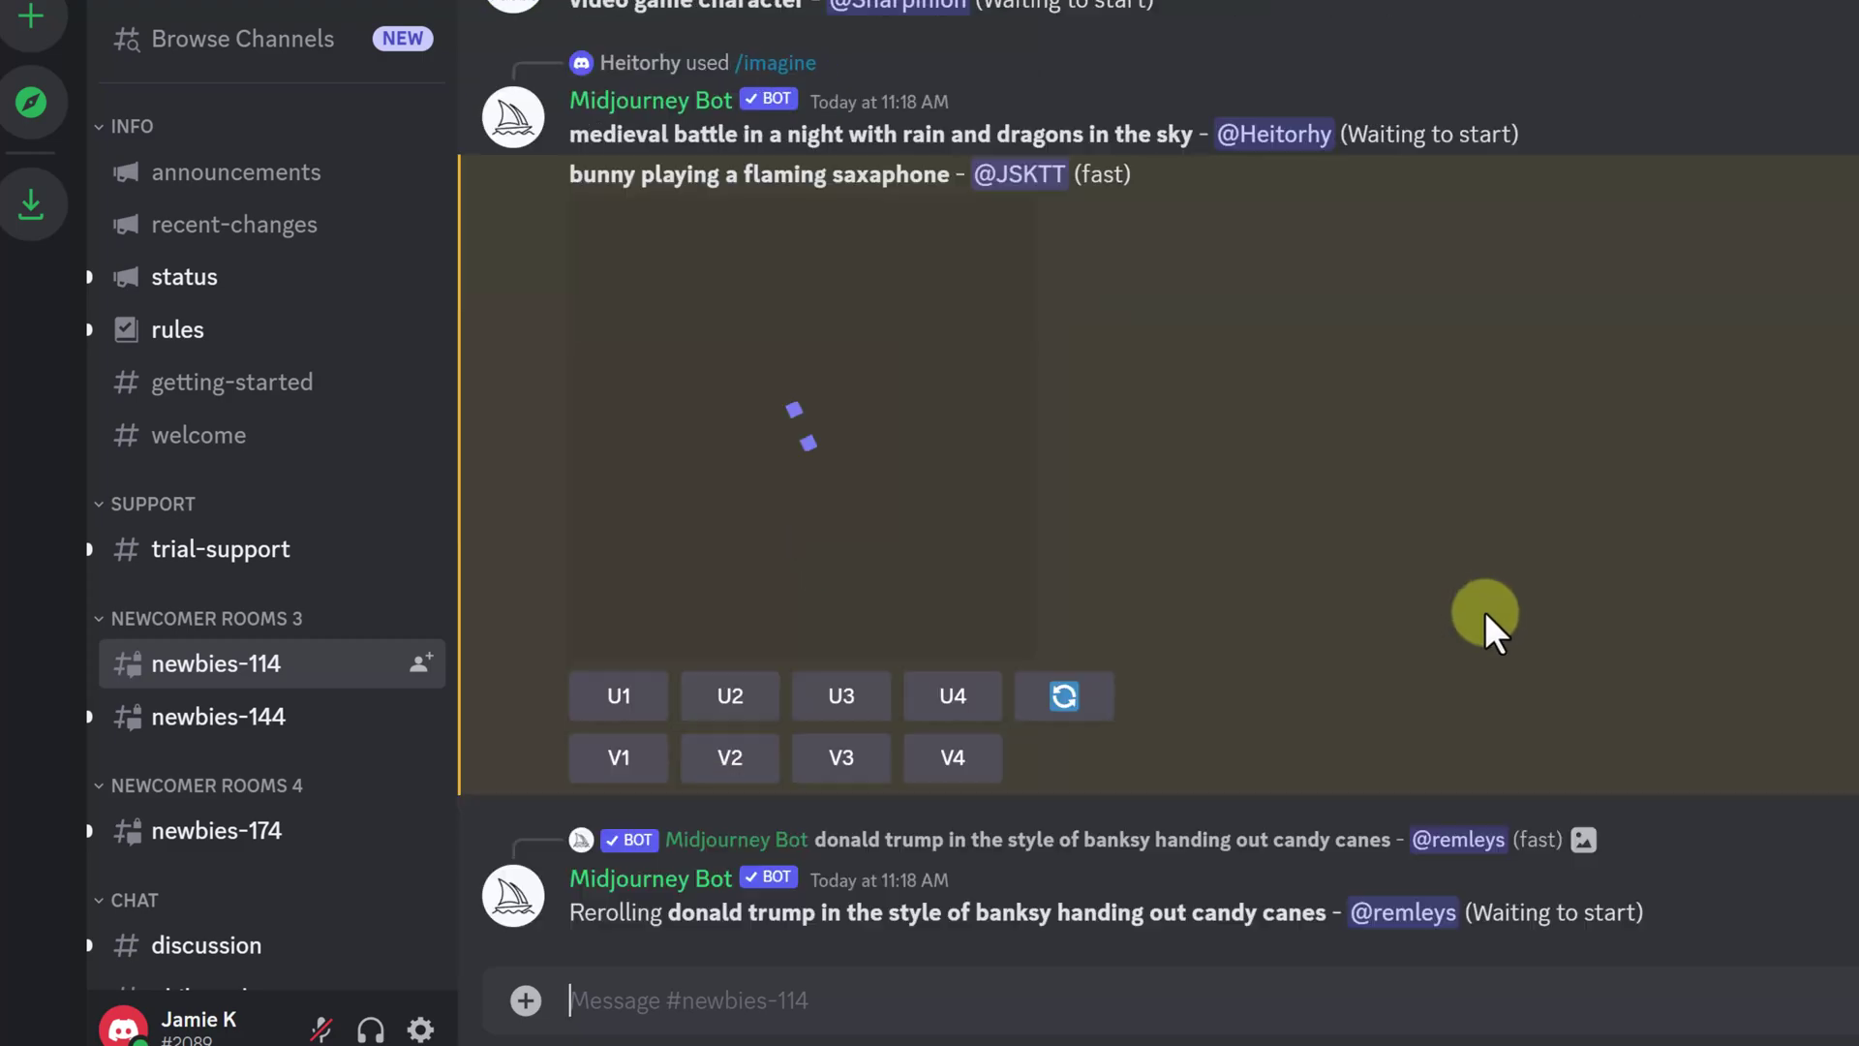
Find the finished bunny saxophone result in the channel and examine its four images.
scroll(1476, 498, "up", 5)
scroll(1471, 496, "up", 2)
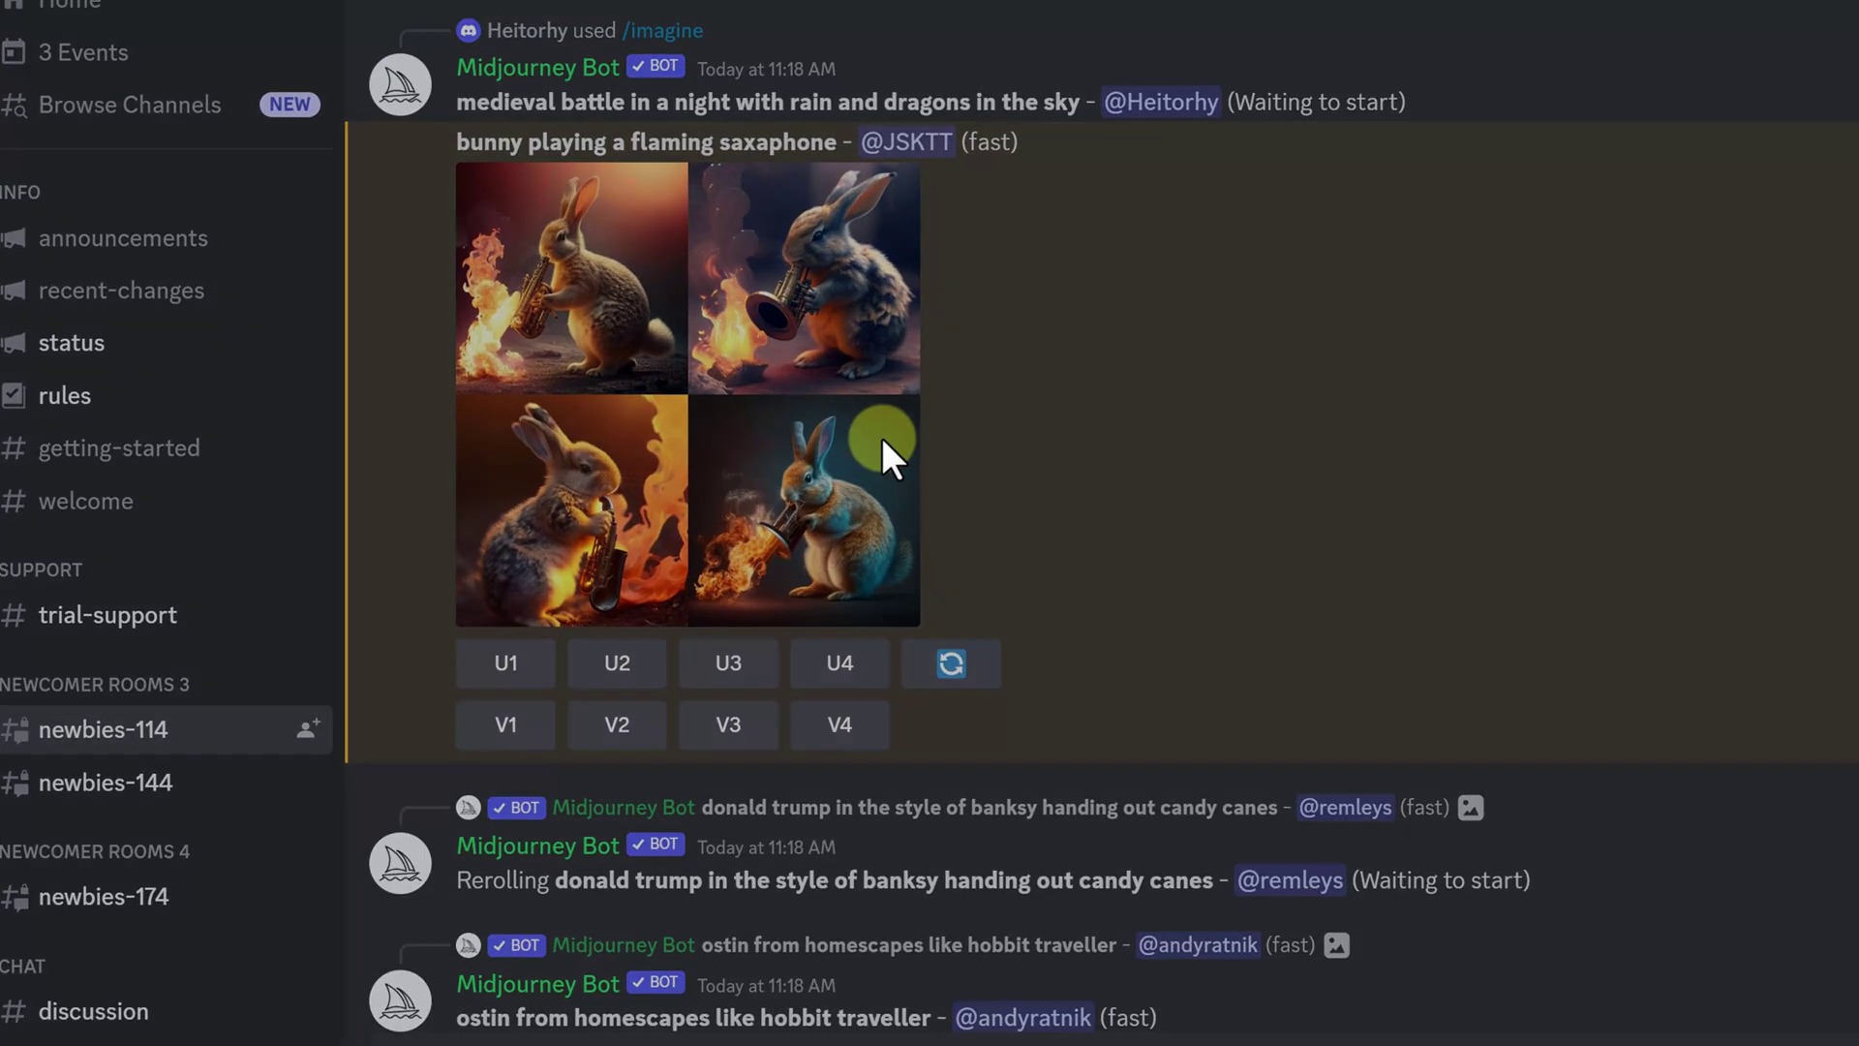
left_click(988, 387)
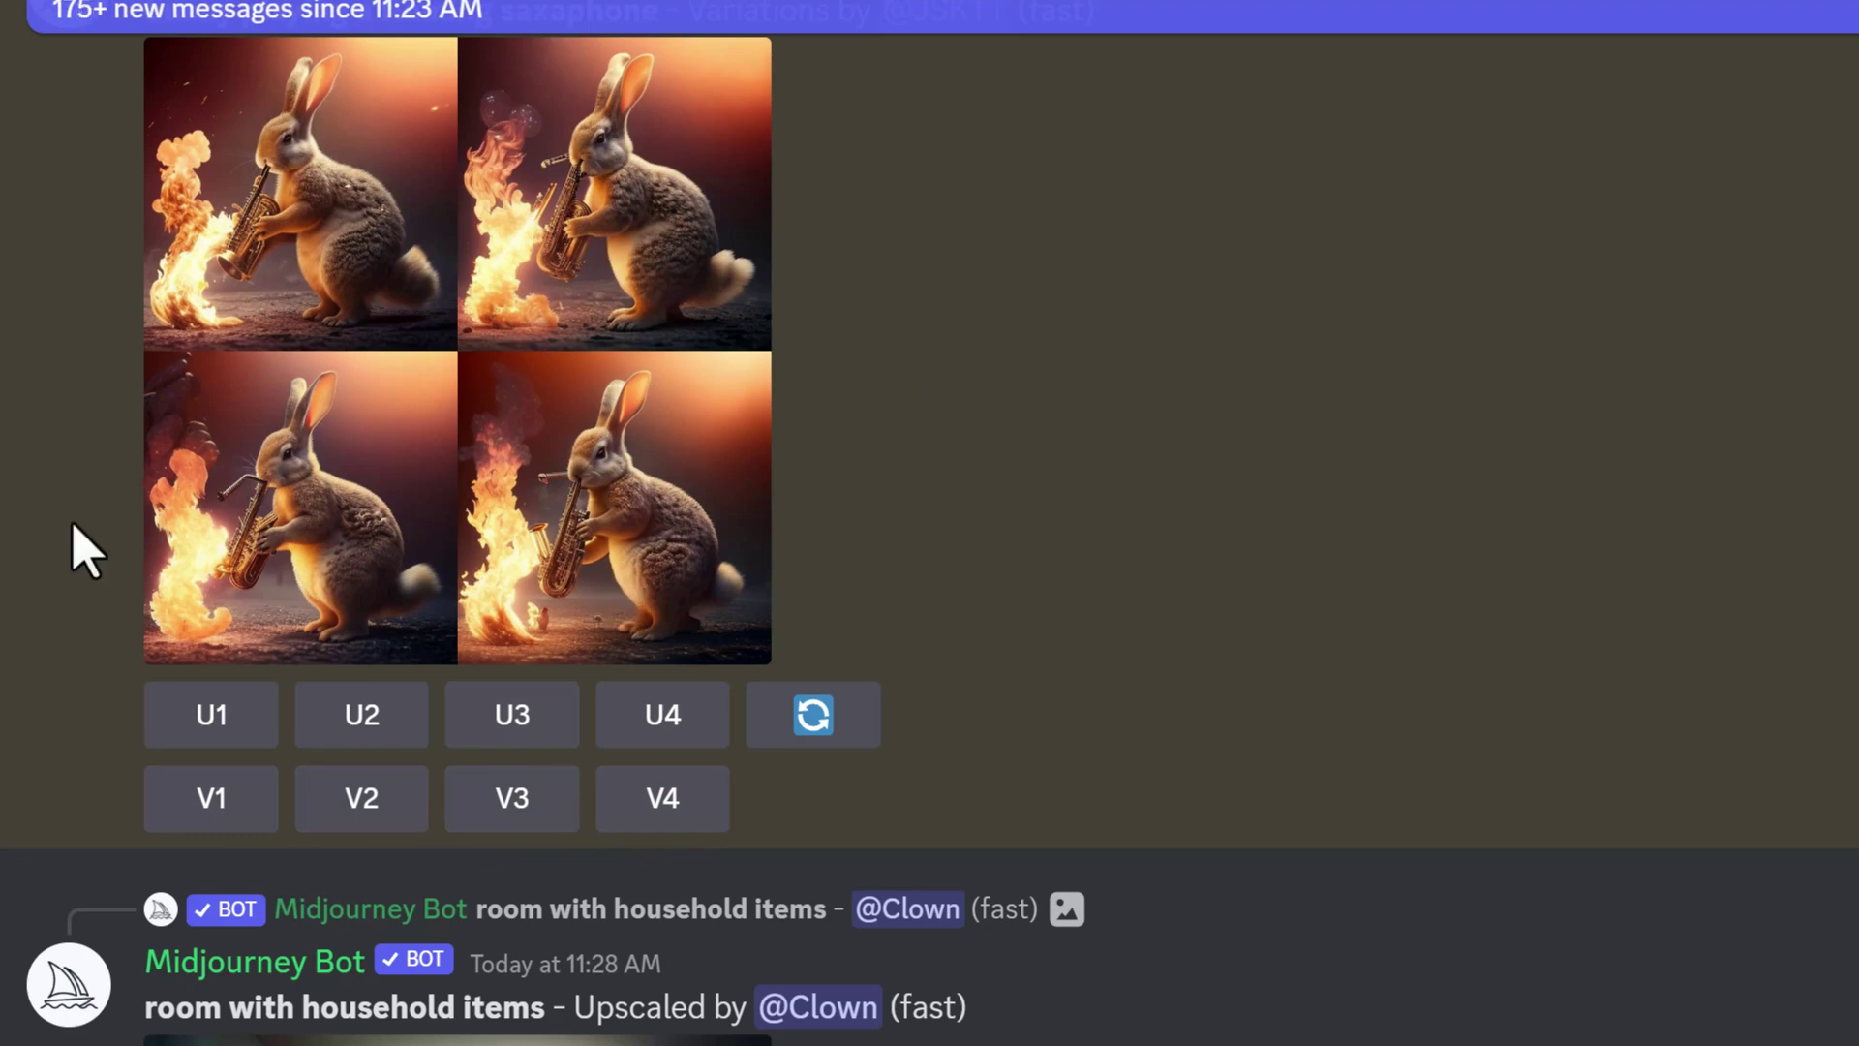
Upscale the second image of the bunny variations and request a reroll of the whole set.
scroll(73, 531, "up", 2)
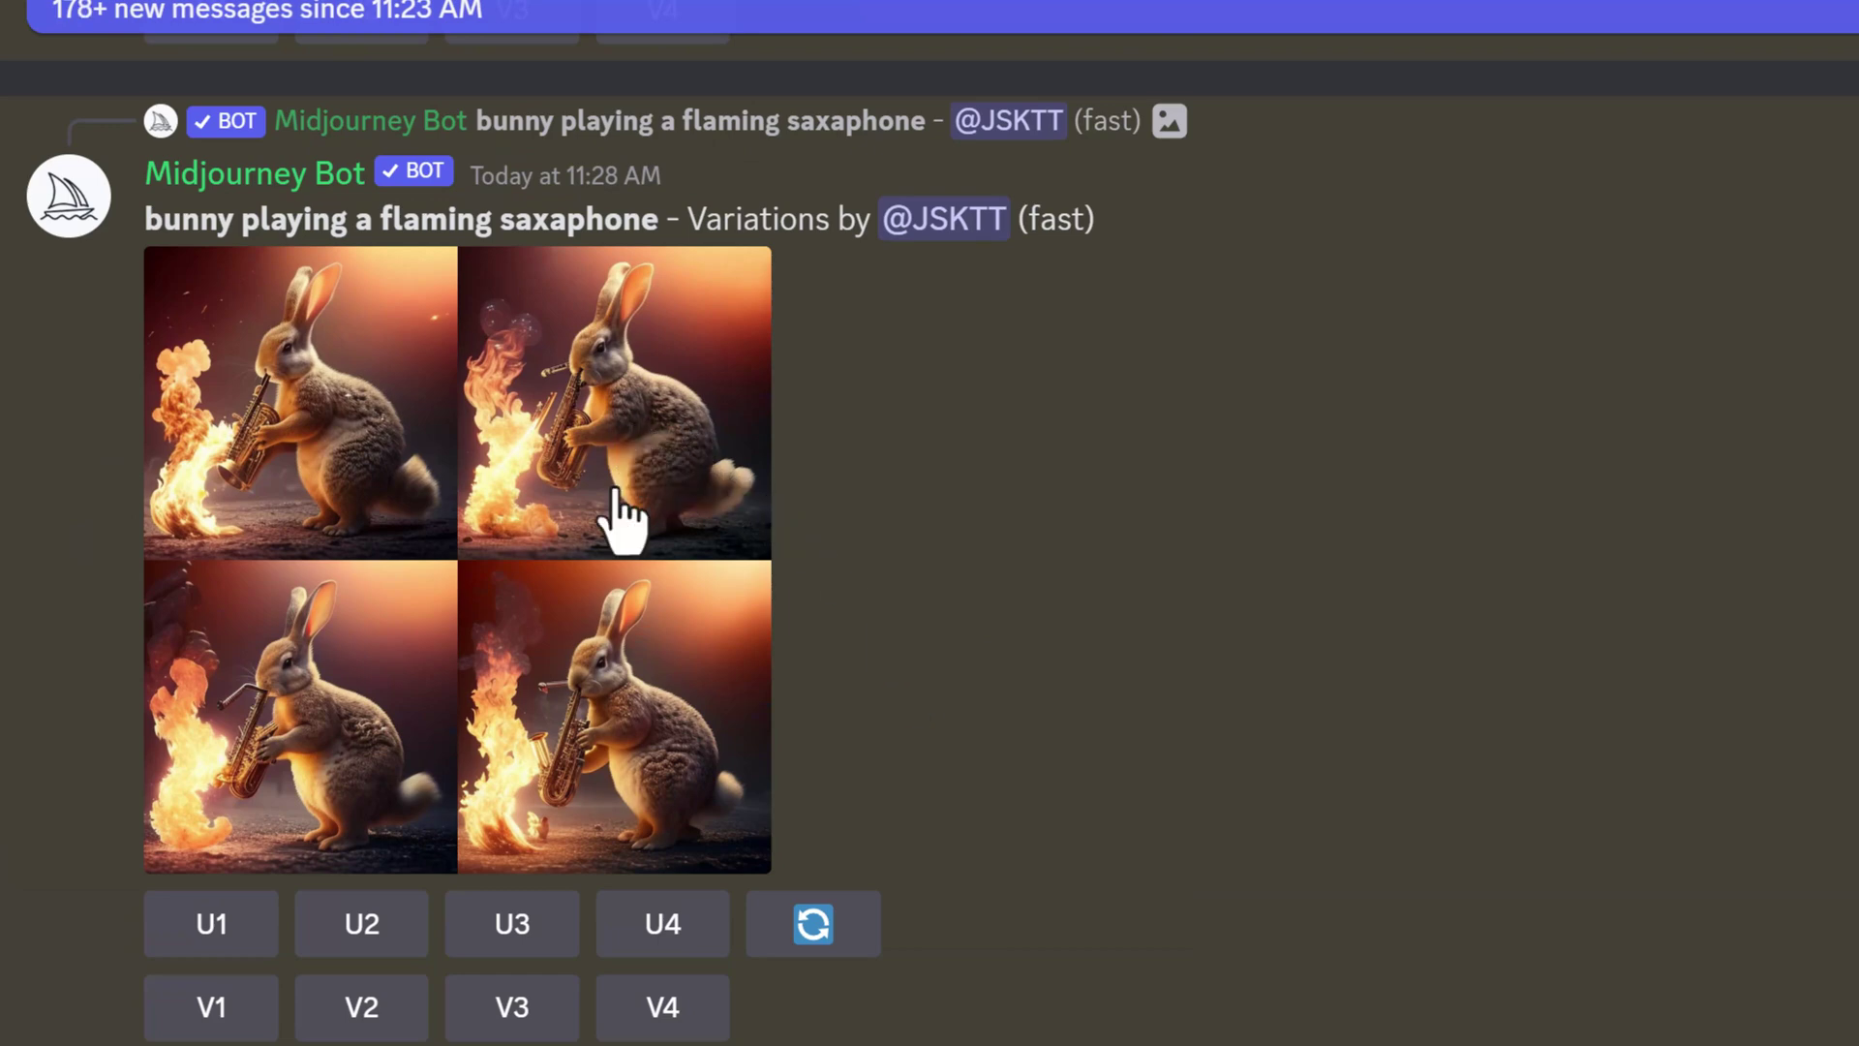
left_click(358, 935)
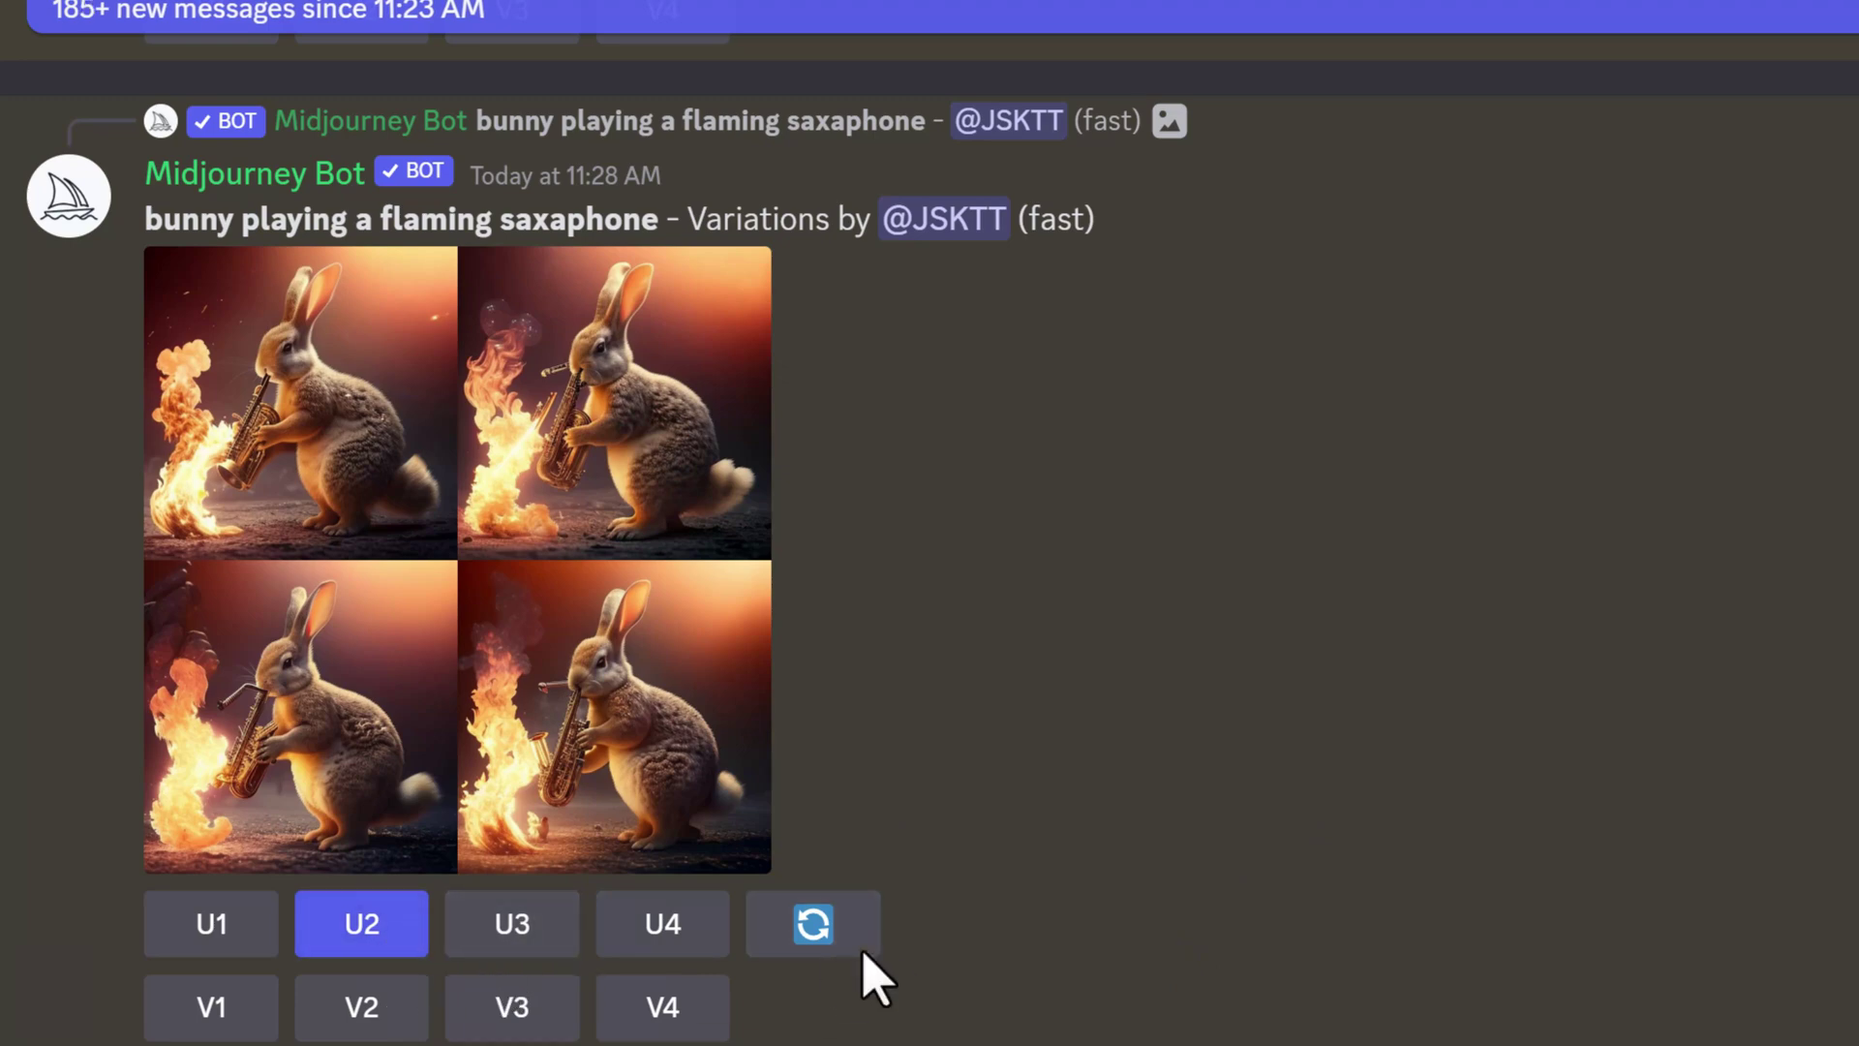
left_click(812, 931)
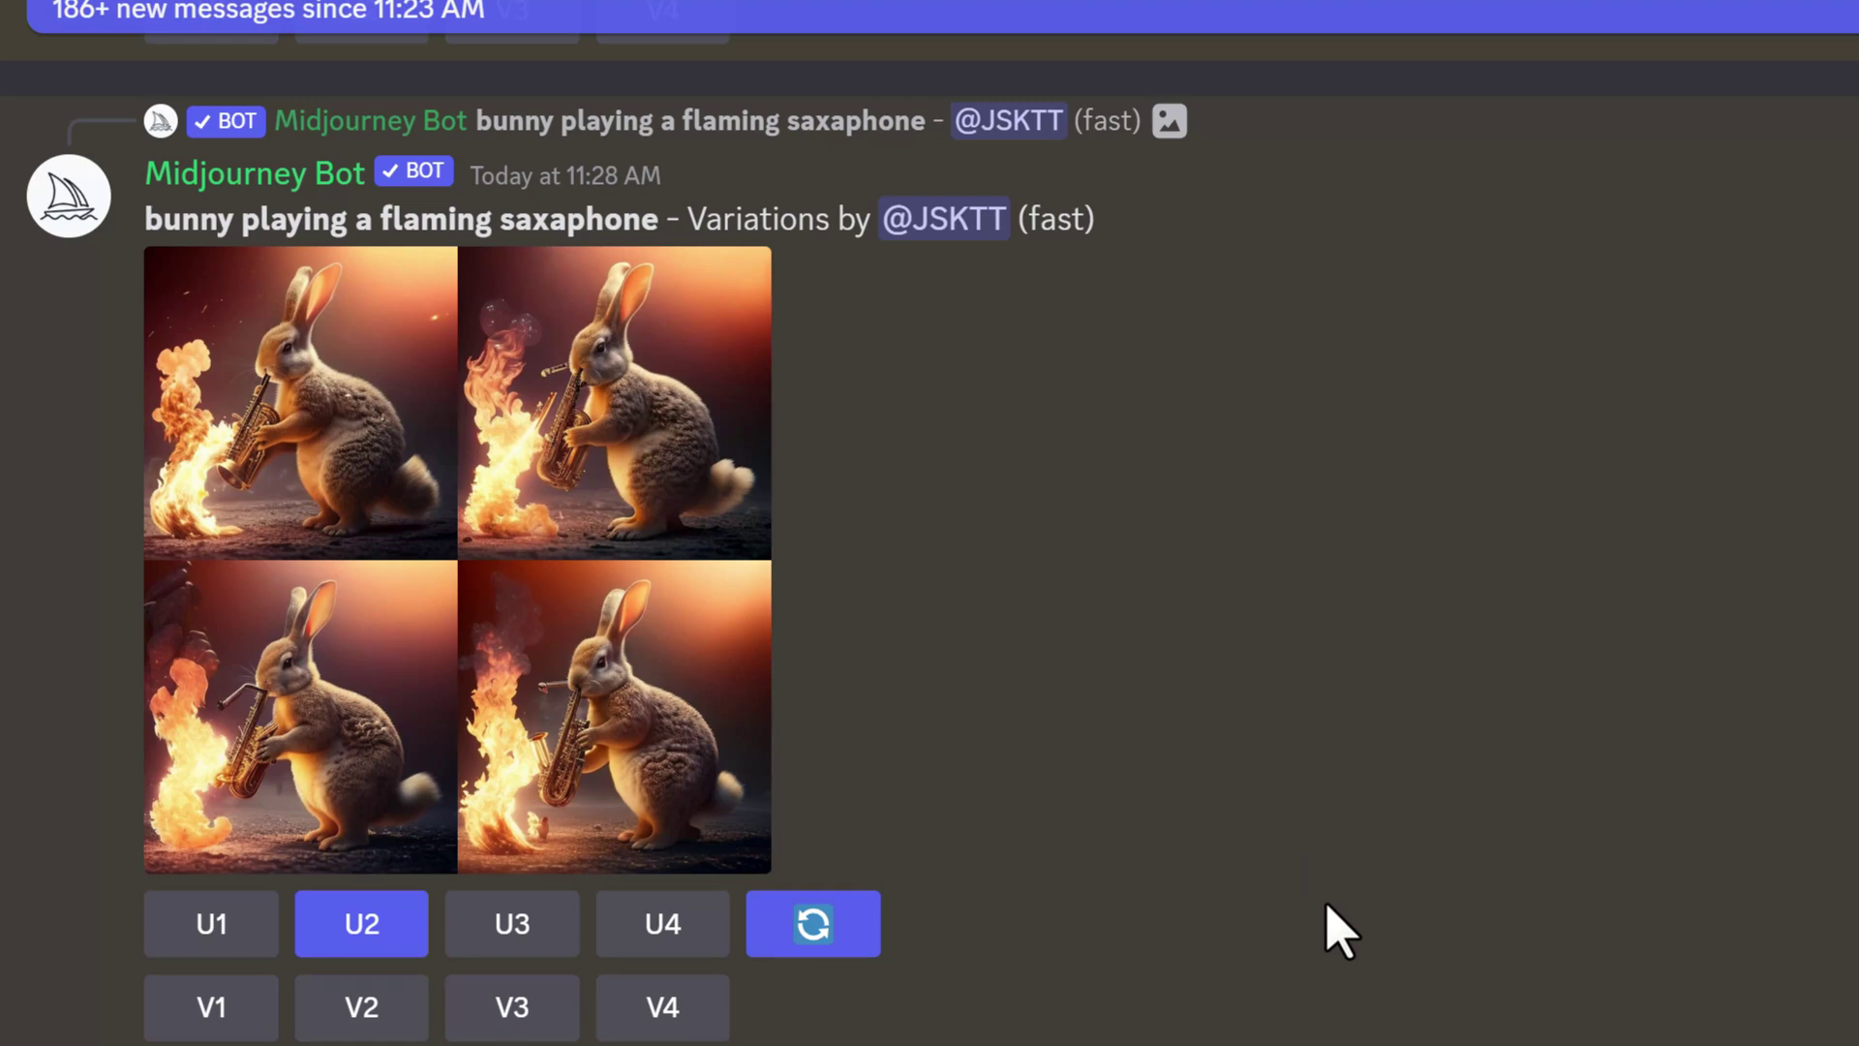
Enlarge the upscaled bunny saxophone image and open it in the browser.
scroll(1327, 919, "down", 2)
scroll(1327, 920, "up", 2)
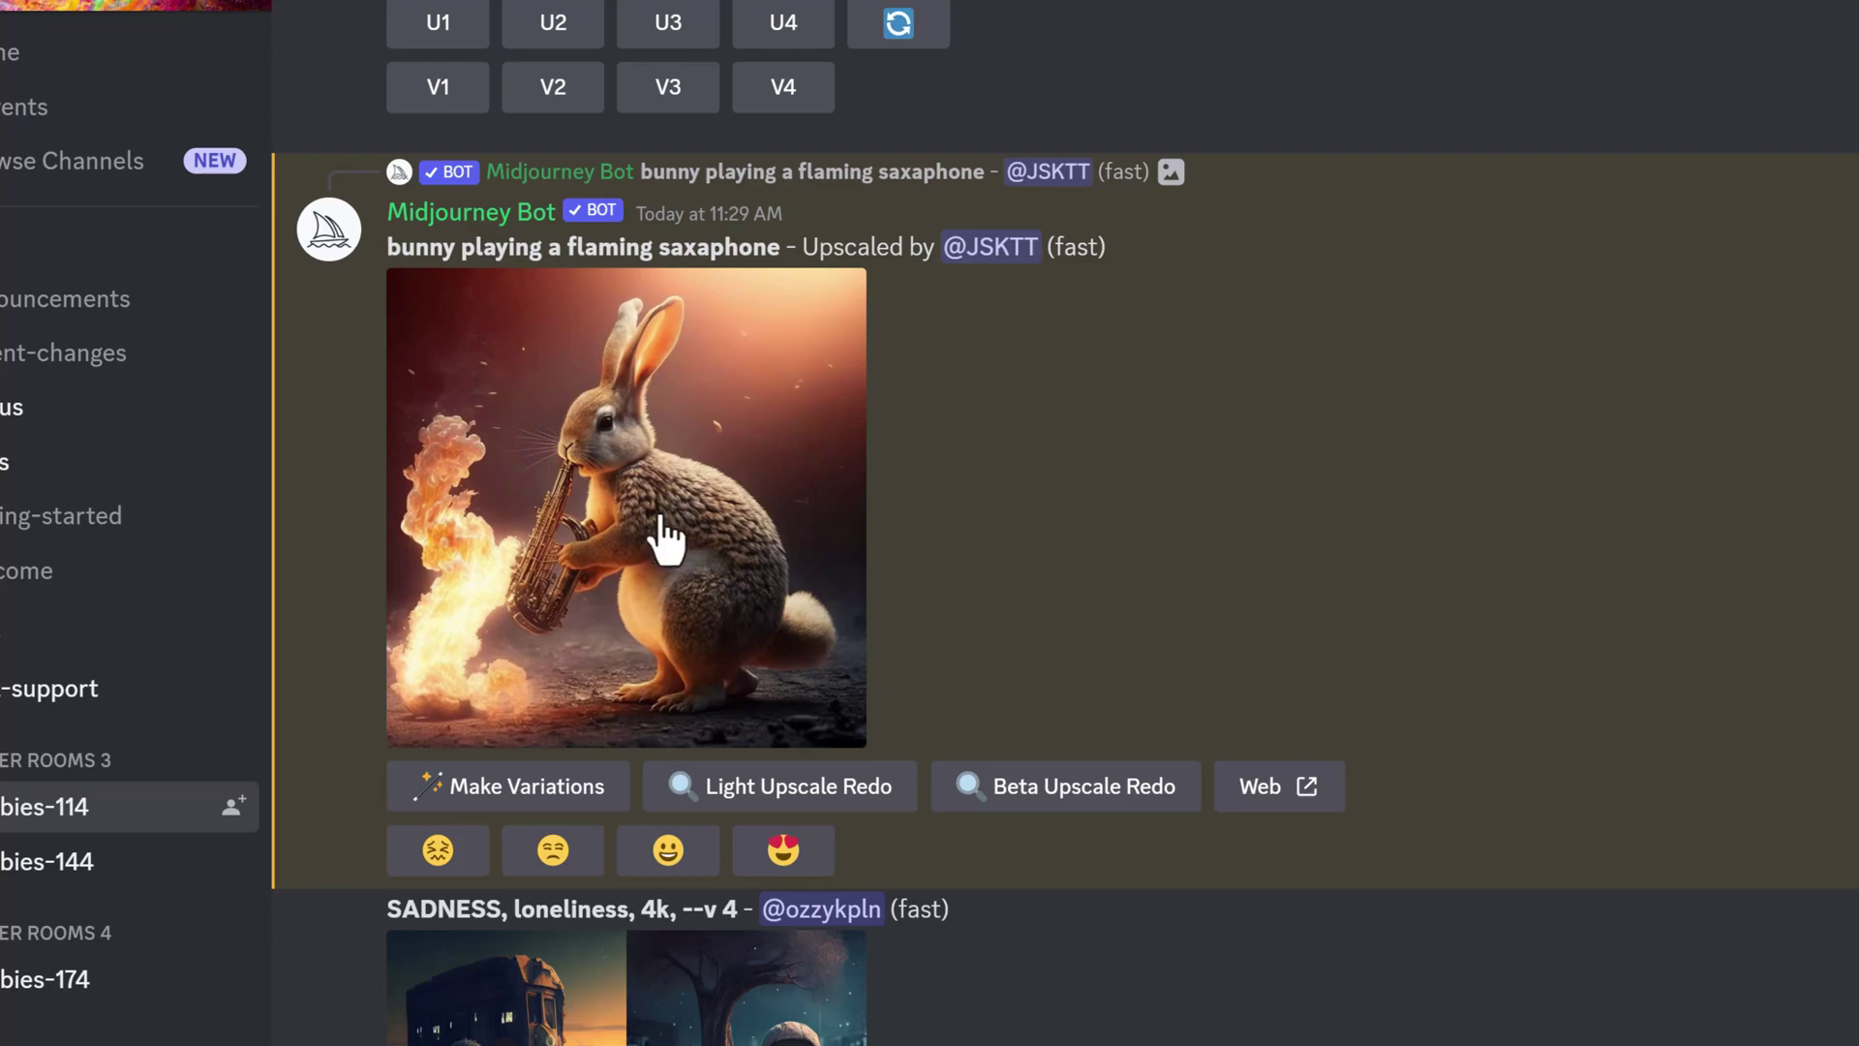
left_click(723, 494)
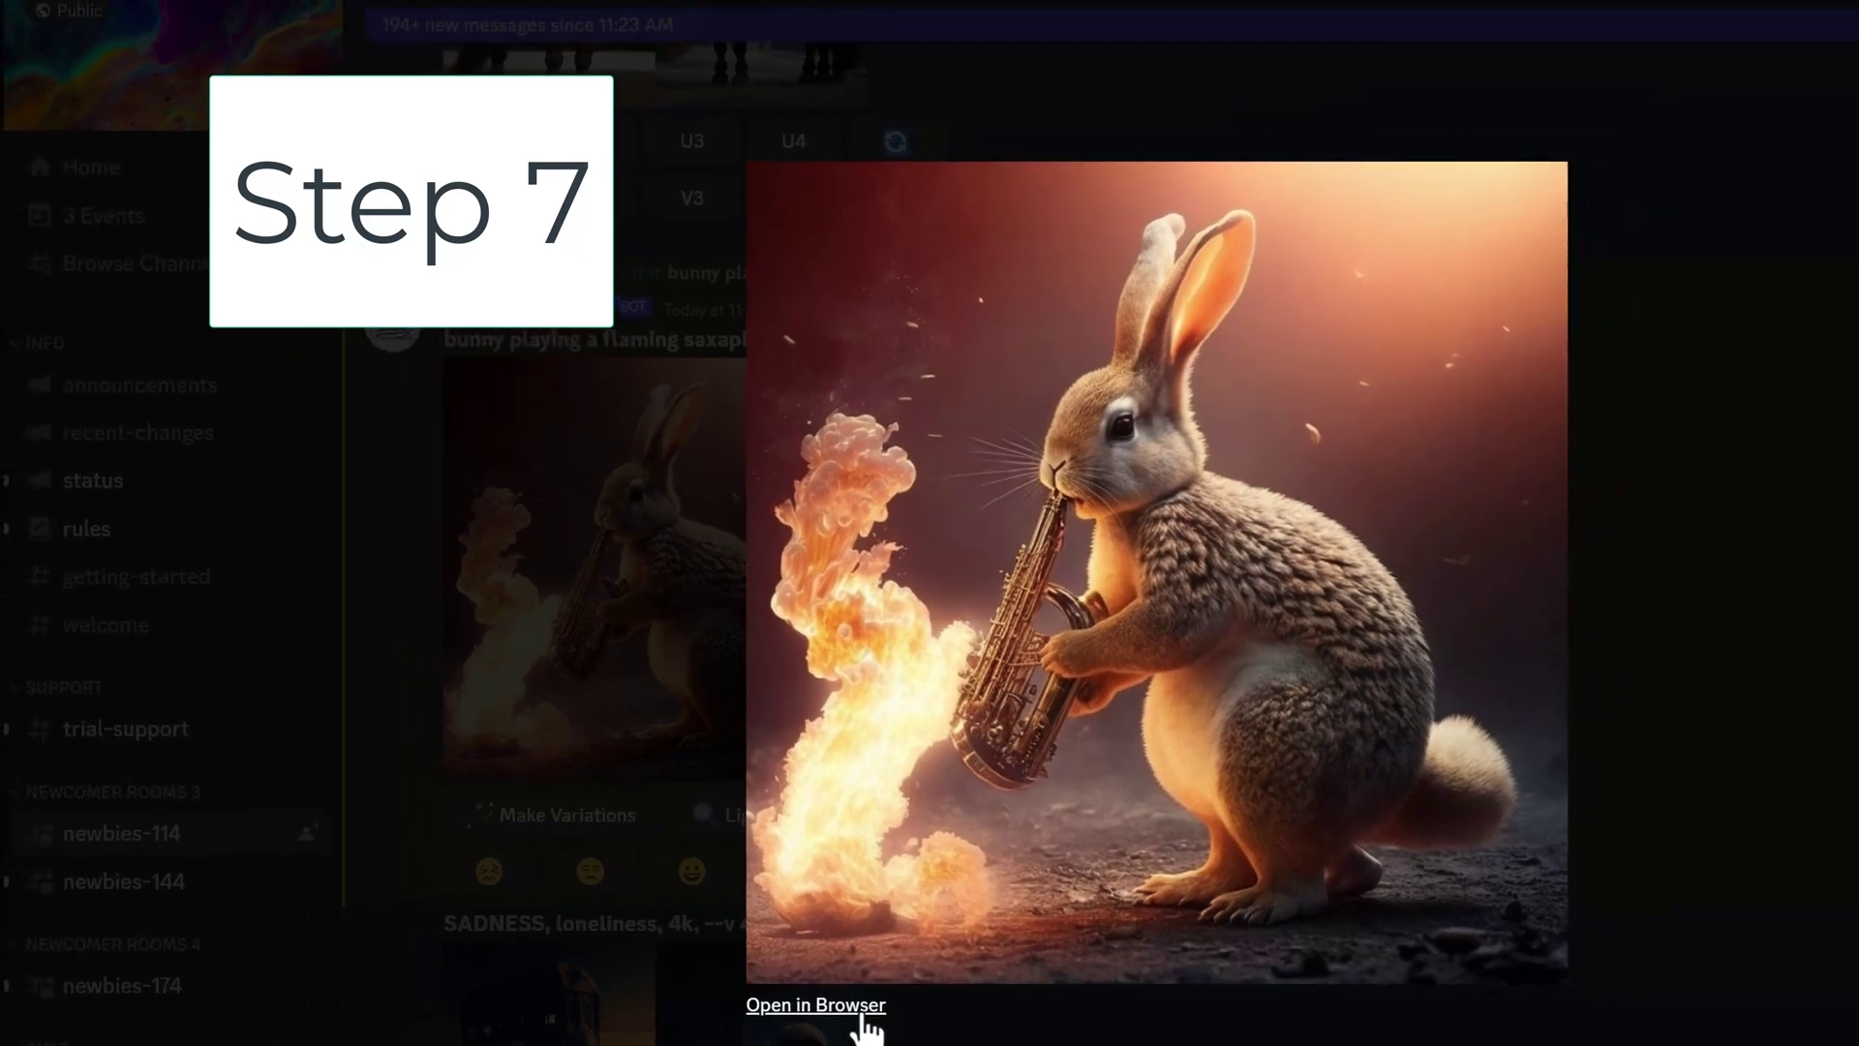
left_click(862, 1012)
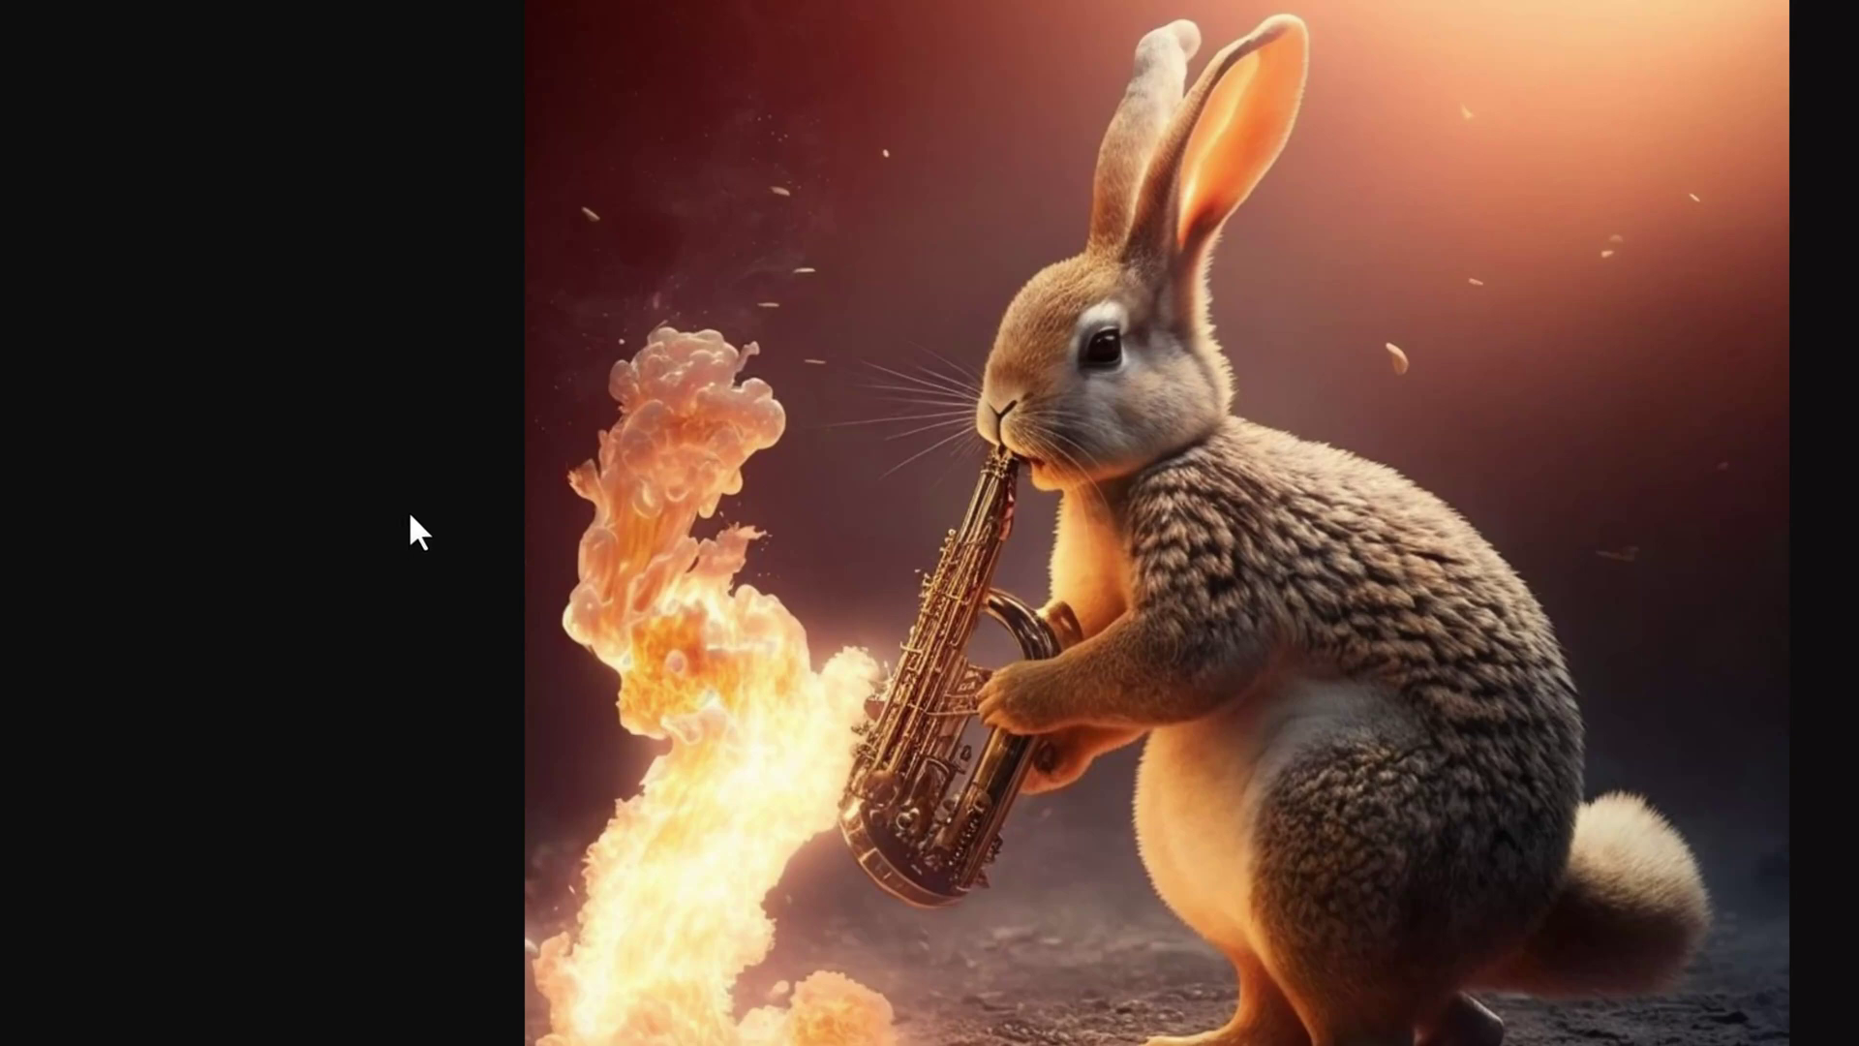
Save the full-size bunny saxophone image to the computer as a PNG file under its suggested file name.
right_click(871, 438)
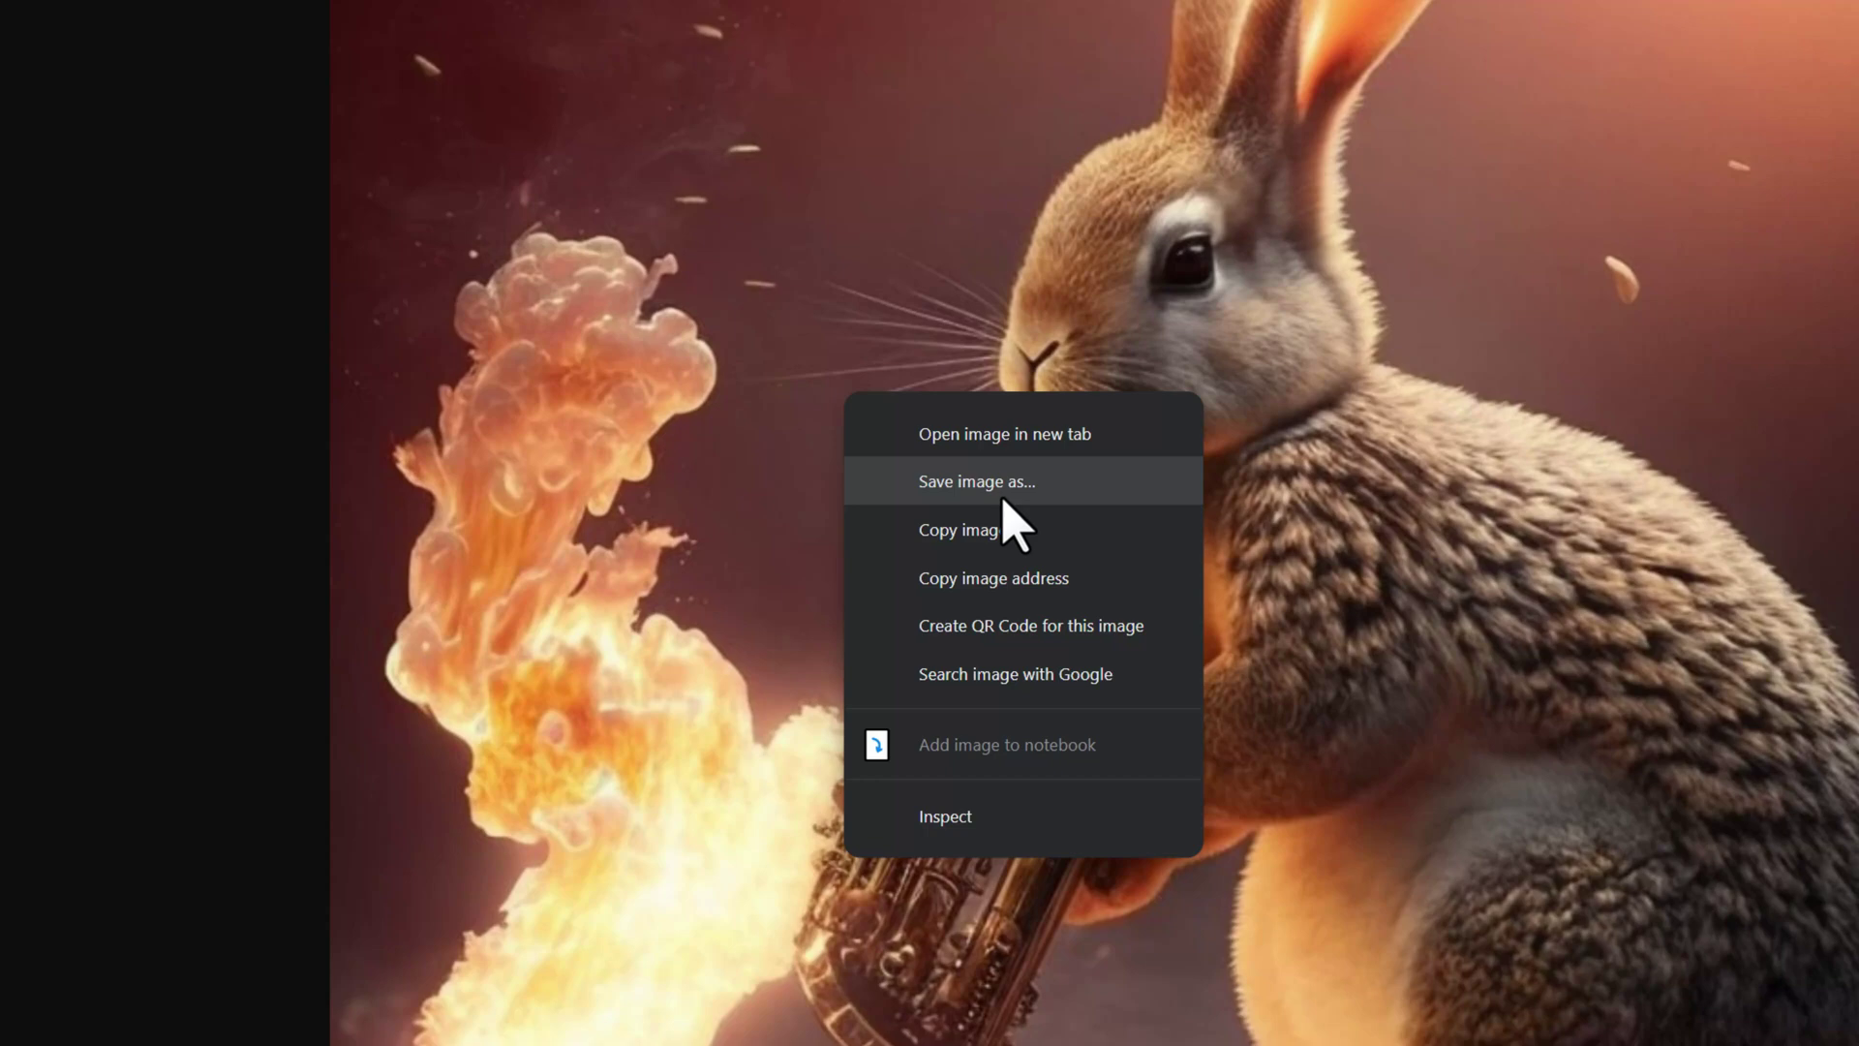
left_click(1003, 499)
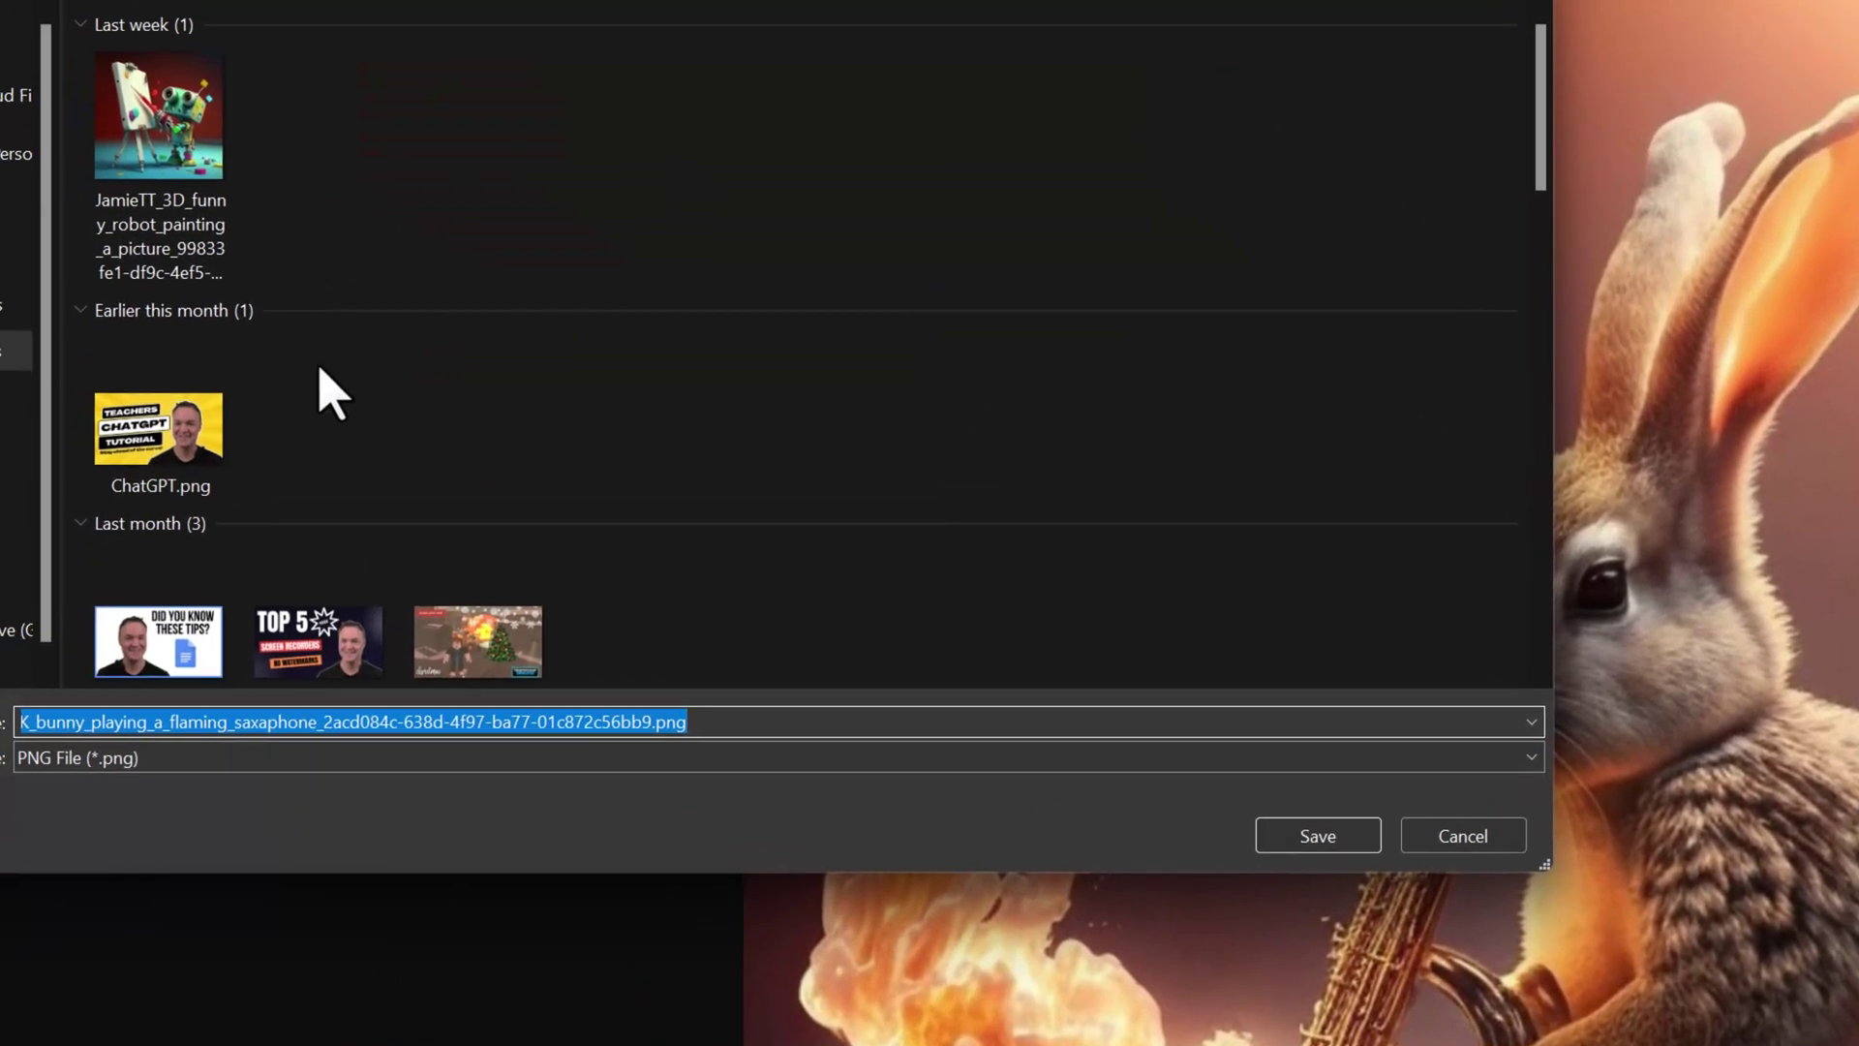
left_click(1296, 849)
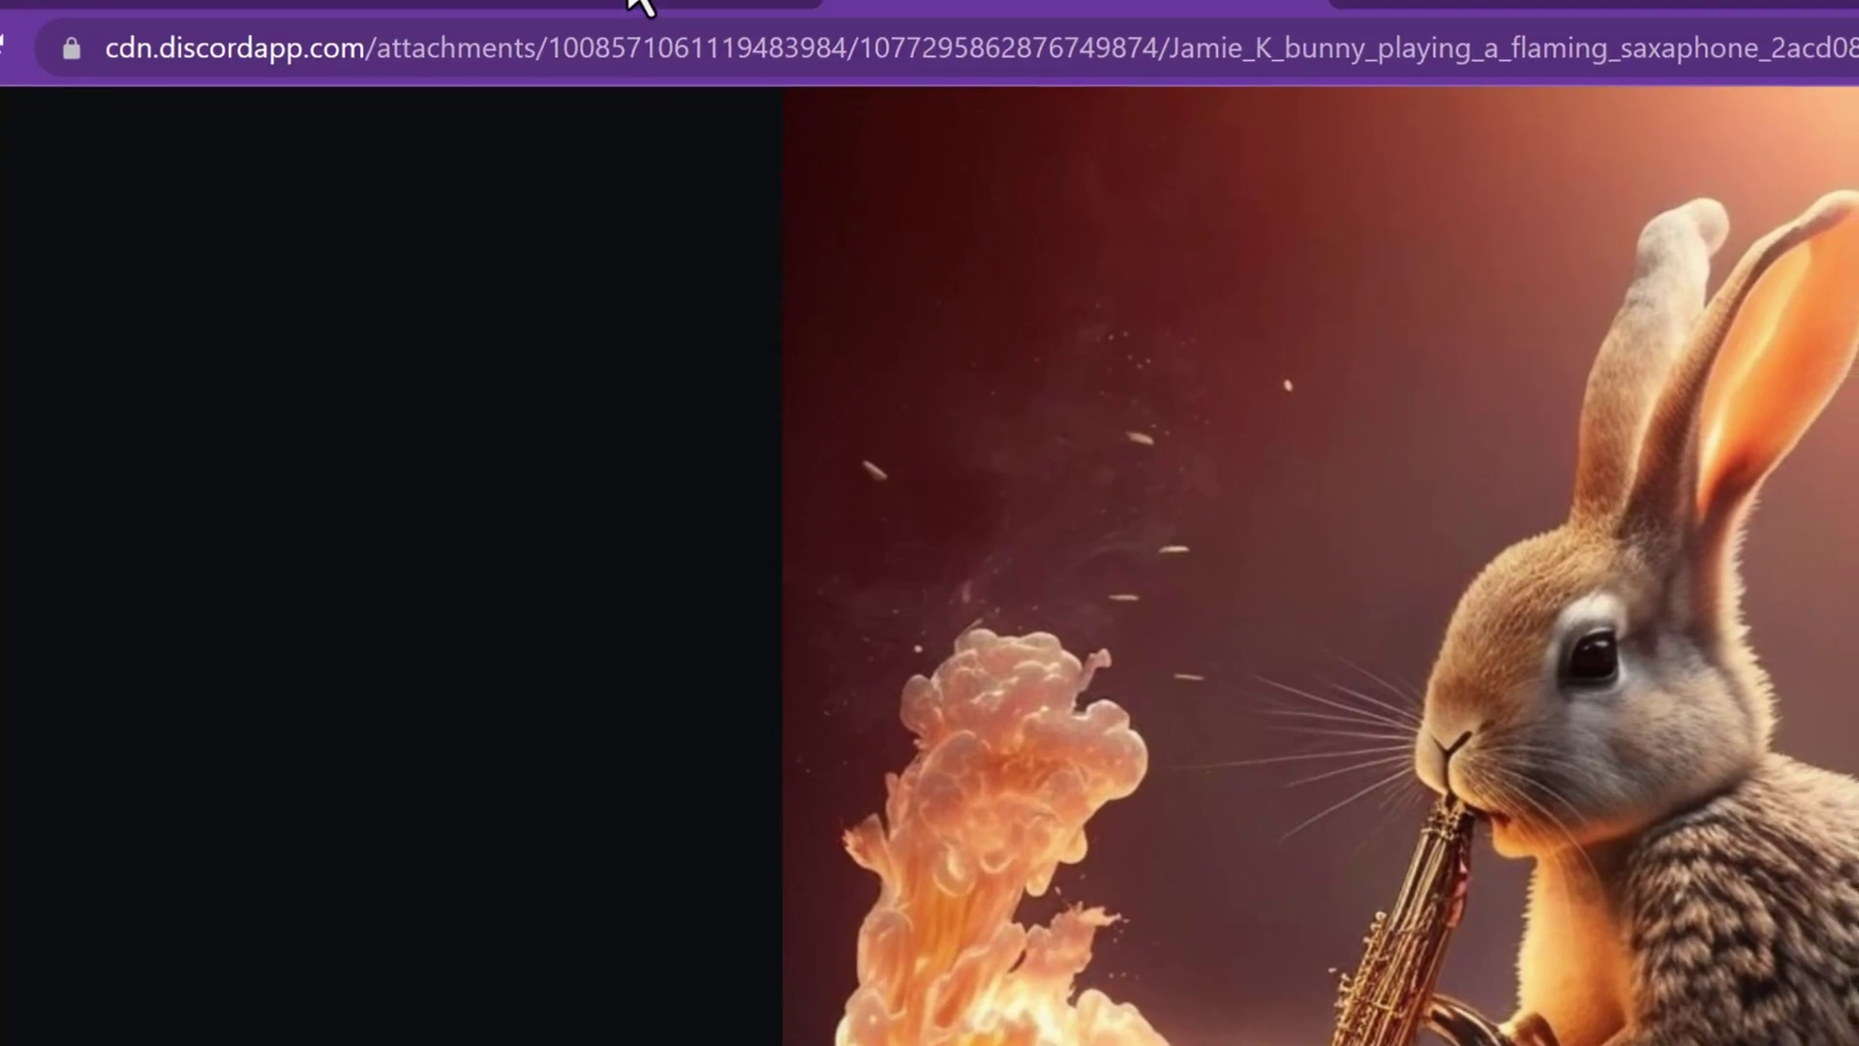
Switch back to Discord and look back through the newbies-114 channel for the variations of "bunny playing a flaming saxaphone".
left_click(621, 50)
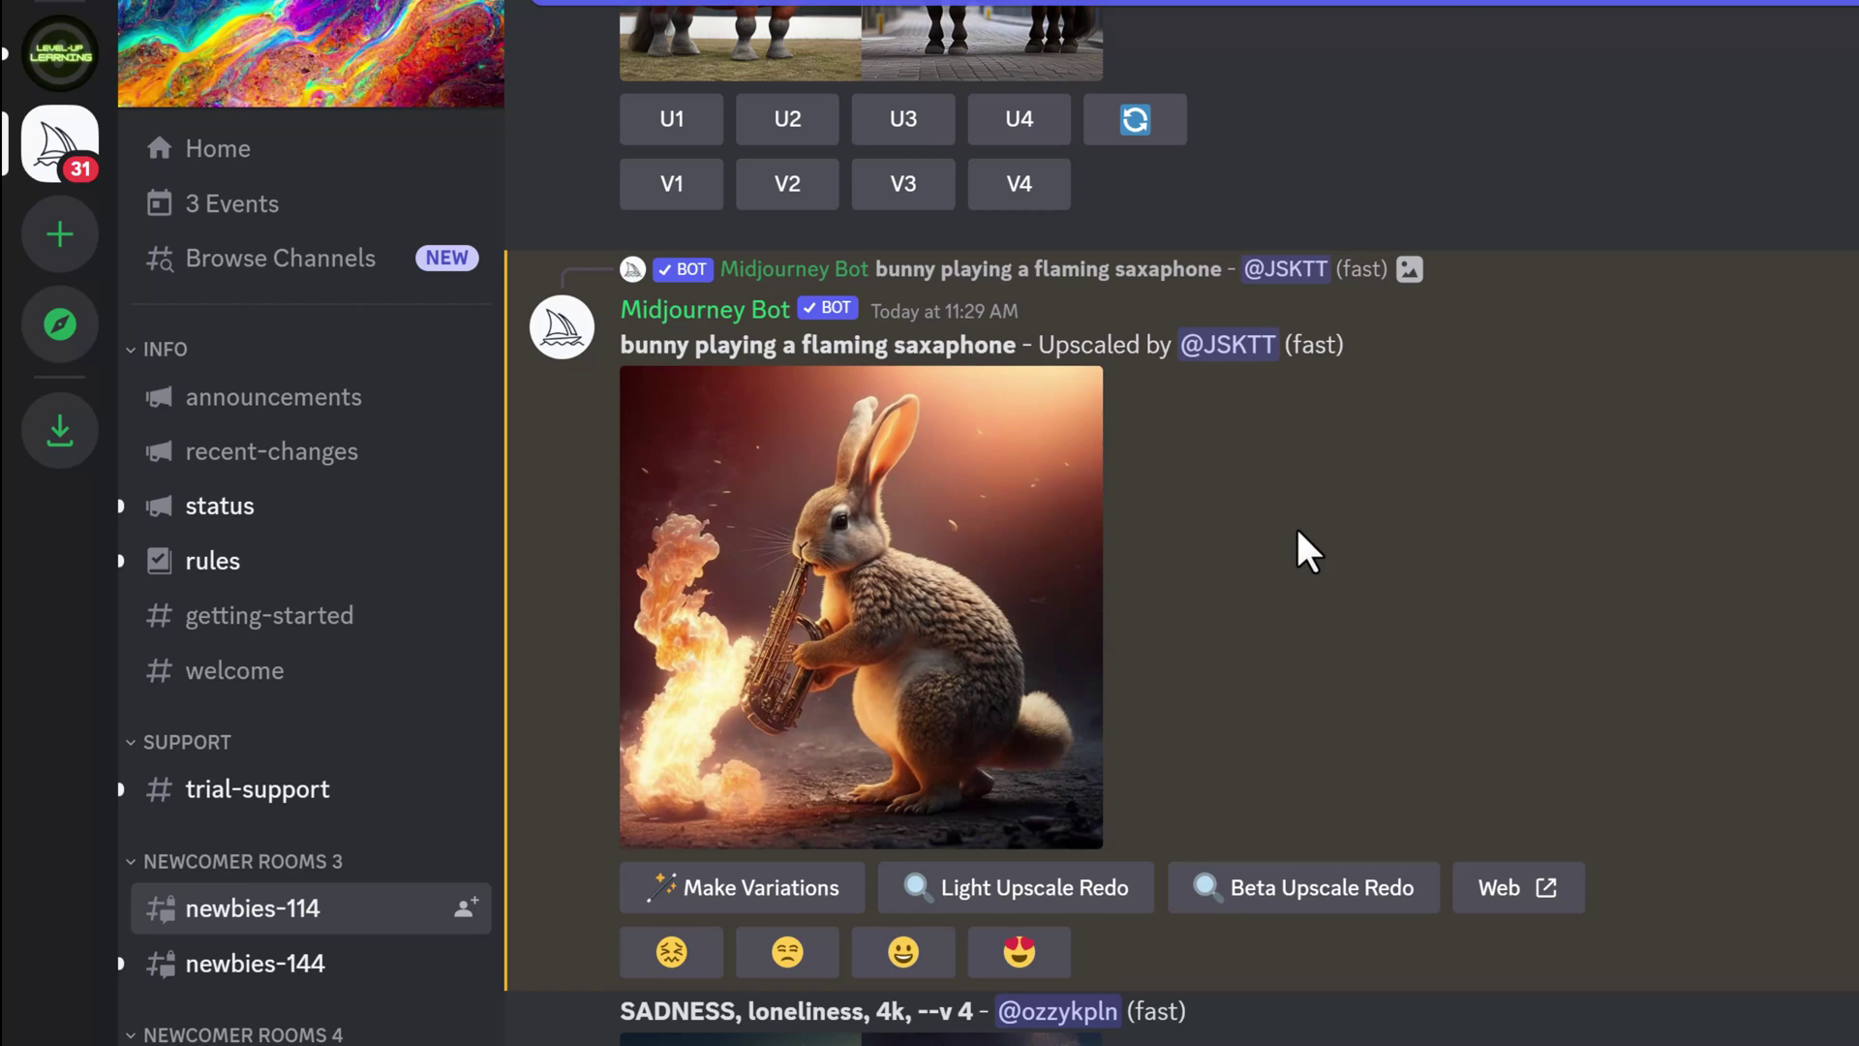
scroll(1491, 526, "up", 10)
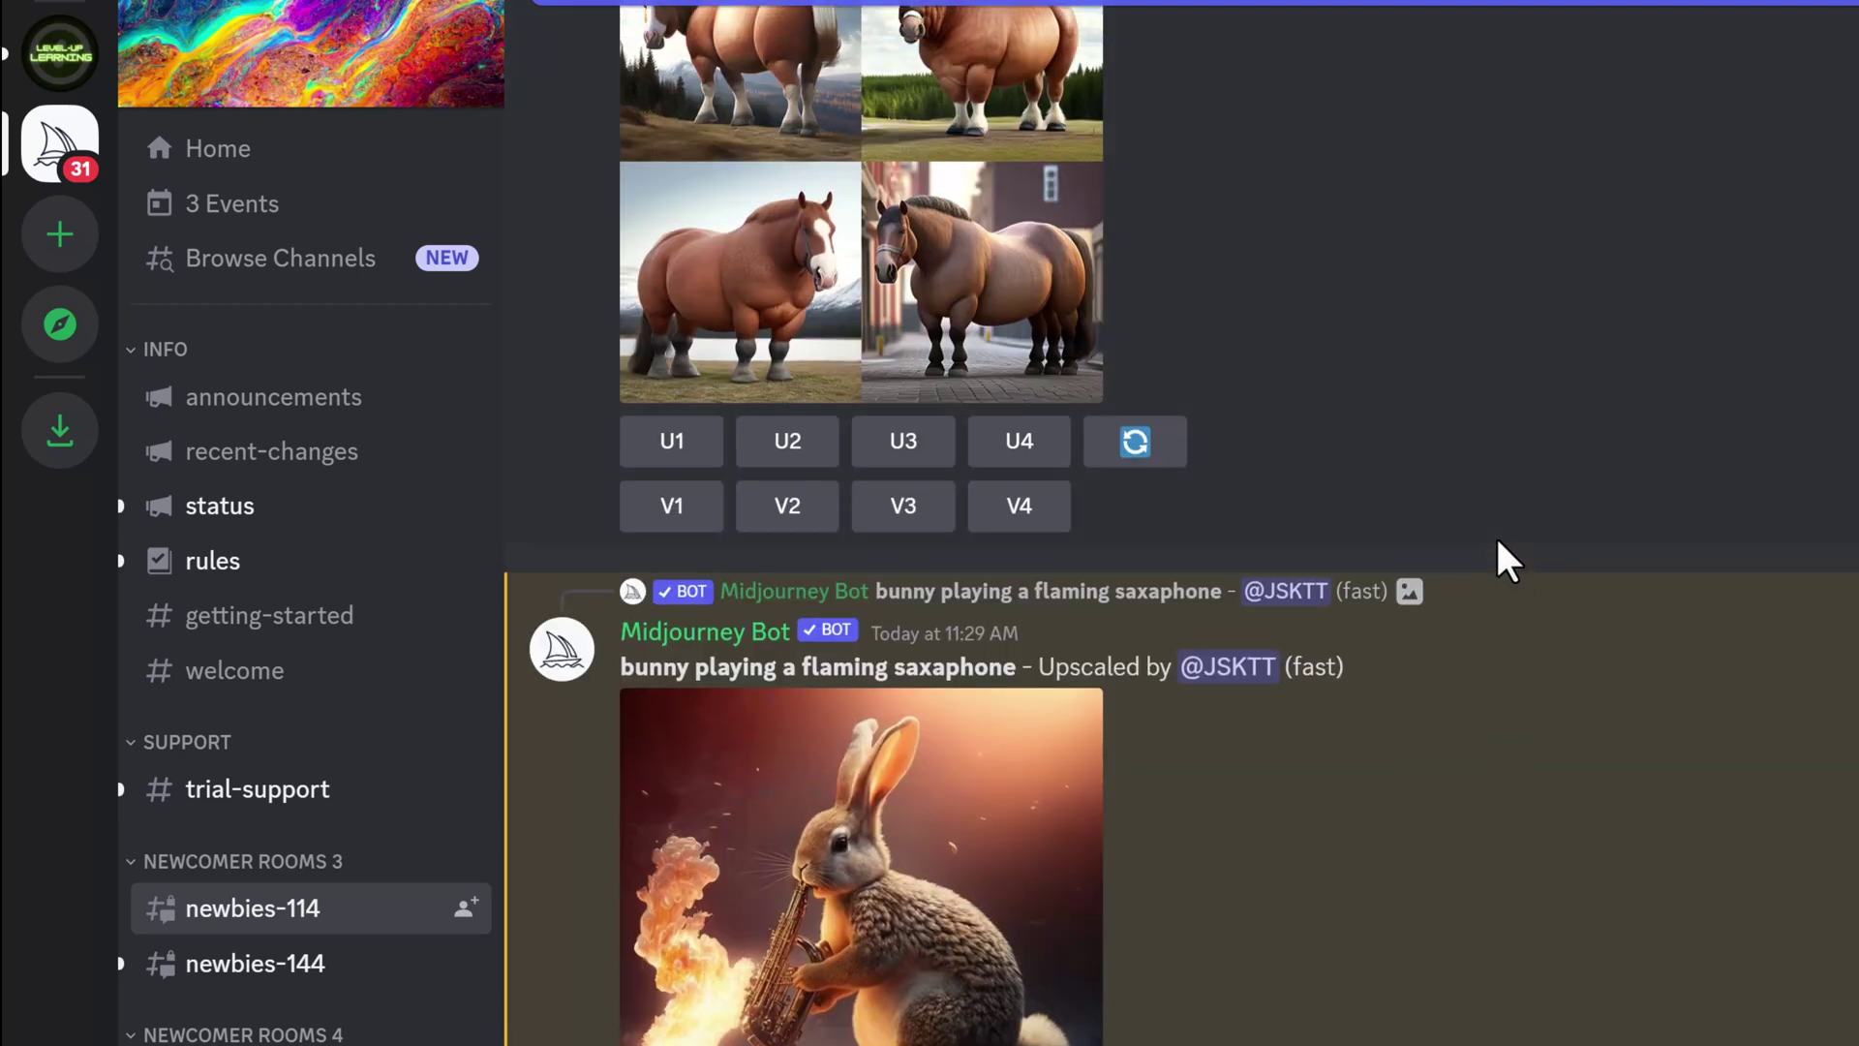
scroll(1498, 546, "up", 8)
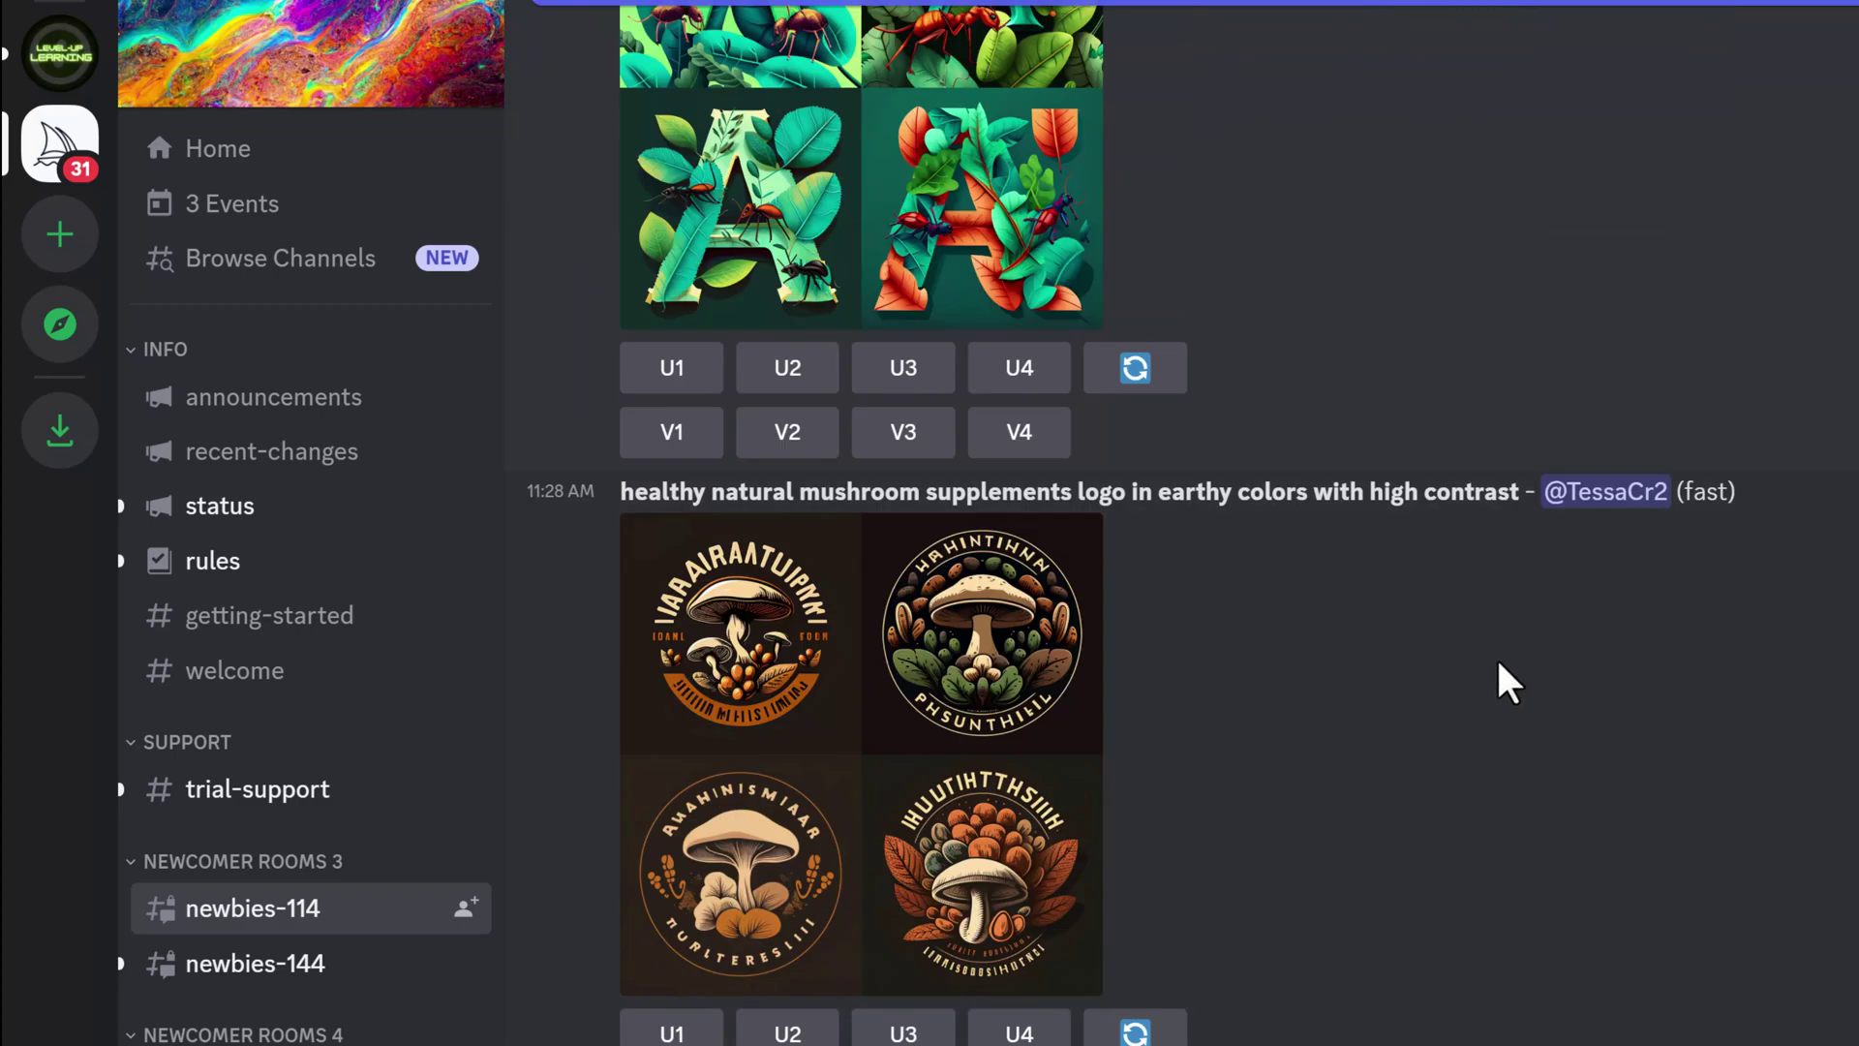
scroll(1498, 662, "up", 10)
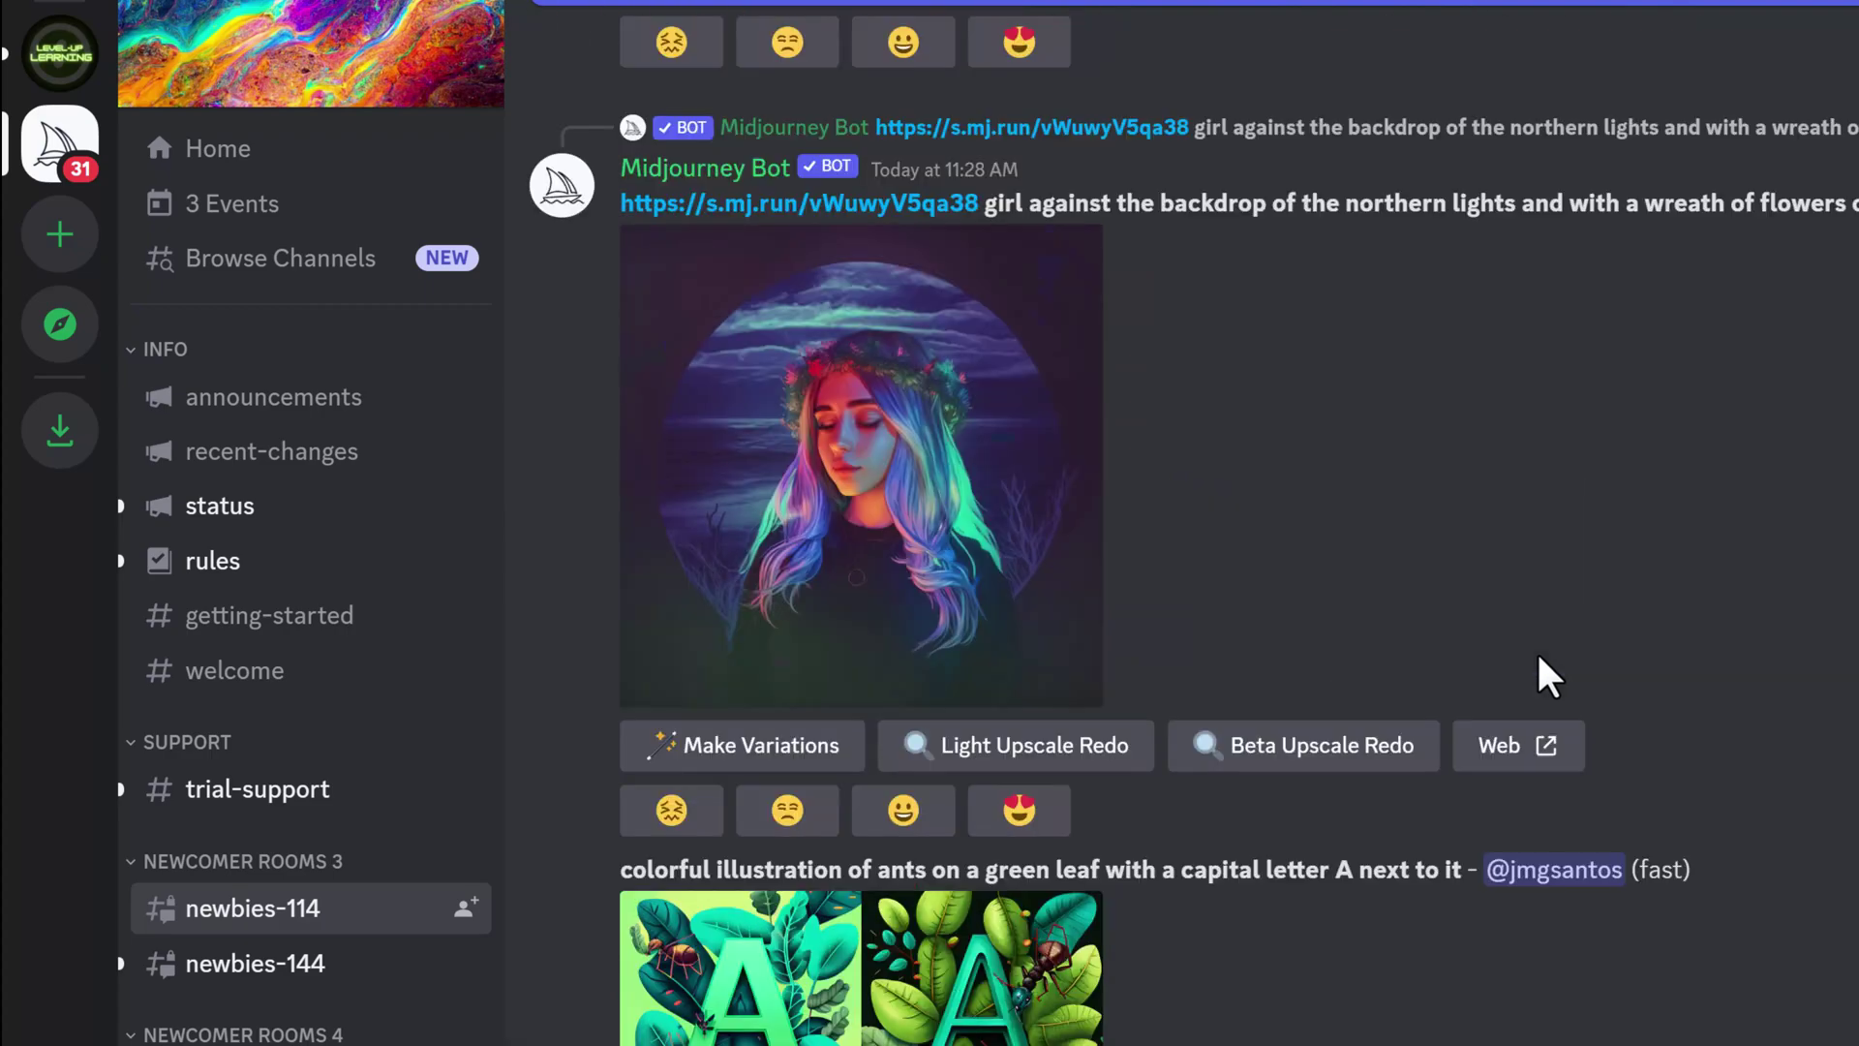
scroll(1530, 675, "up", 10)
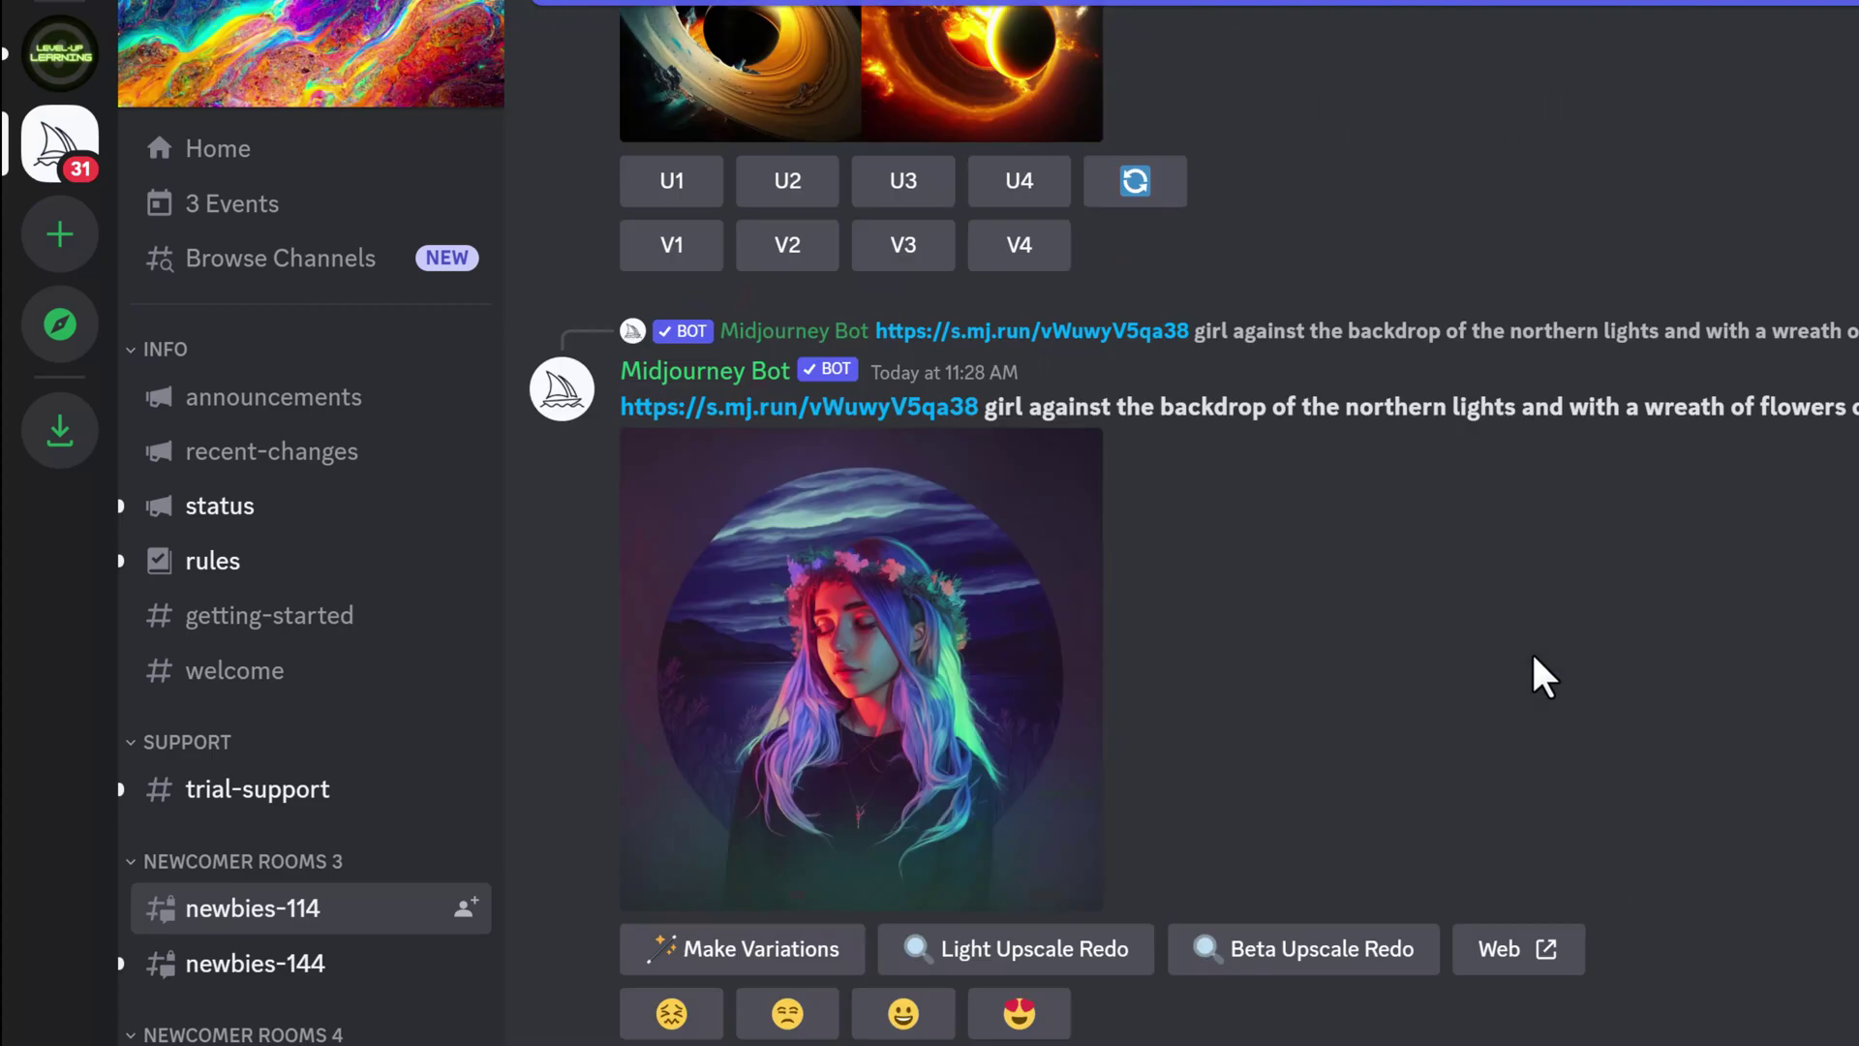
scroll(1532, 659, "up", 12)
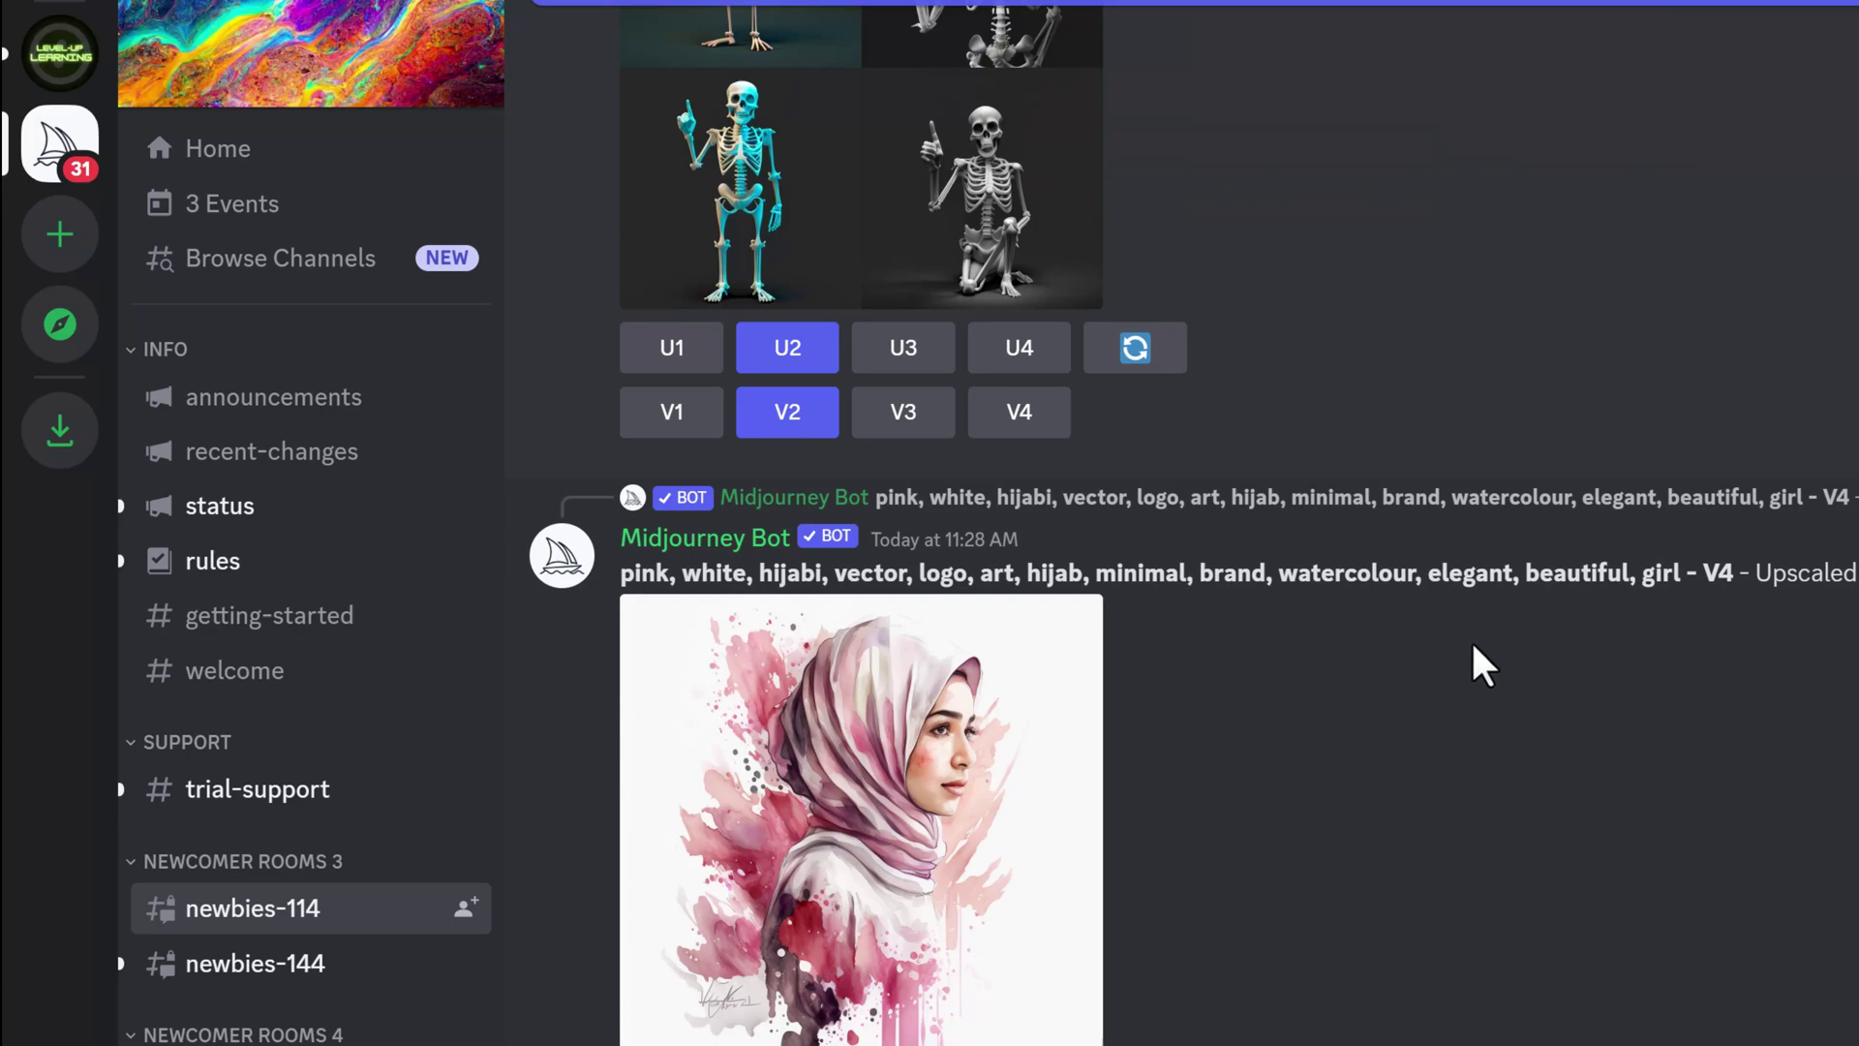
scroll(1481, 663, "up", 12)
scroll(1473, 644, "up", 12)
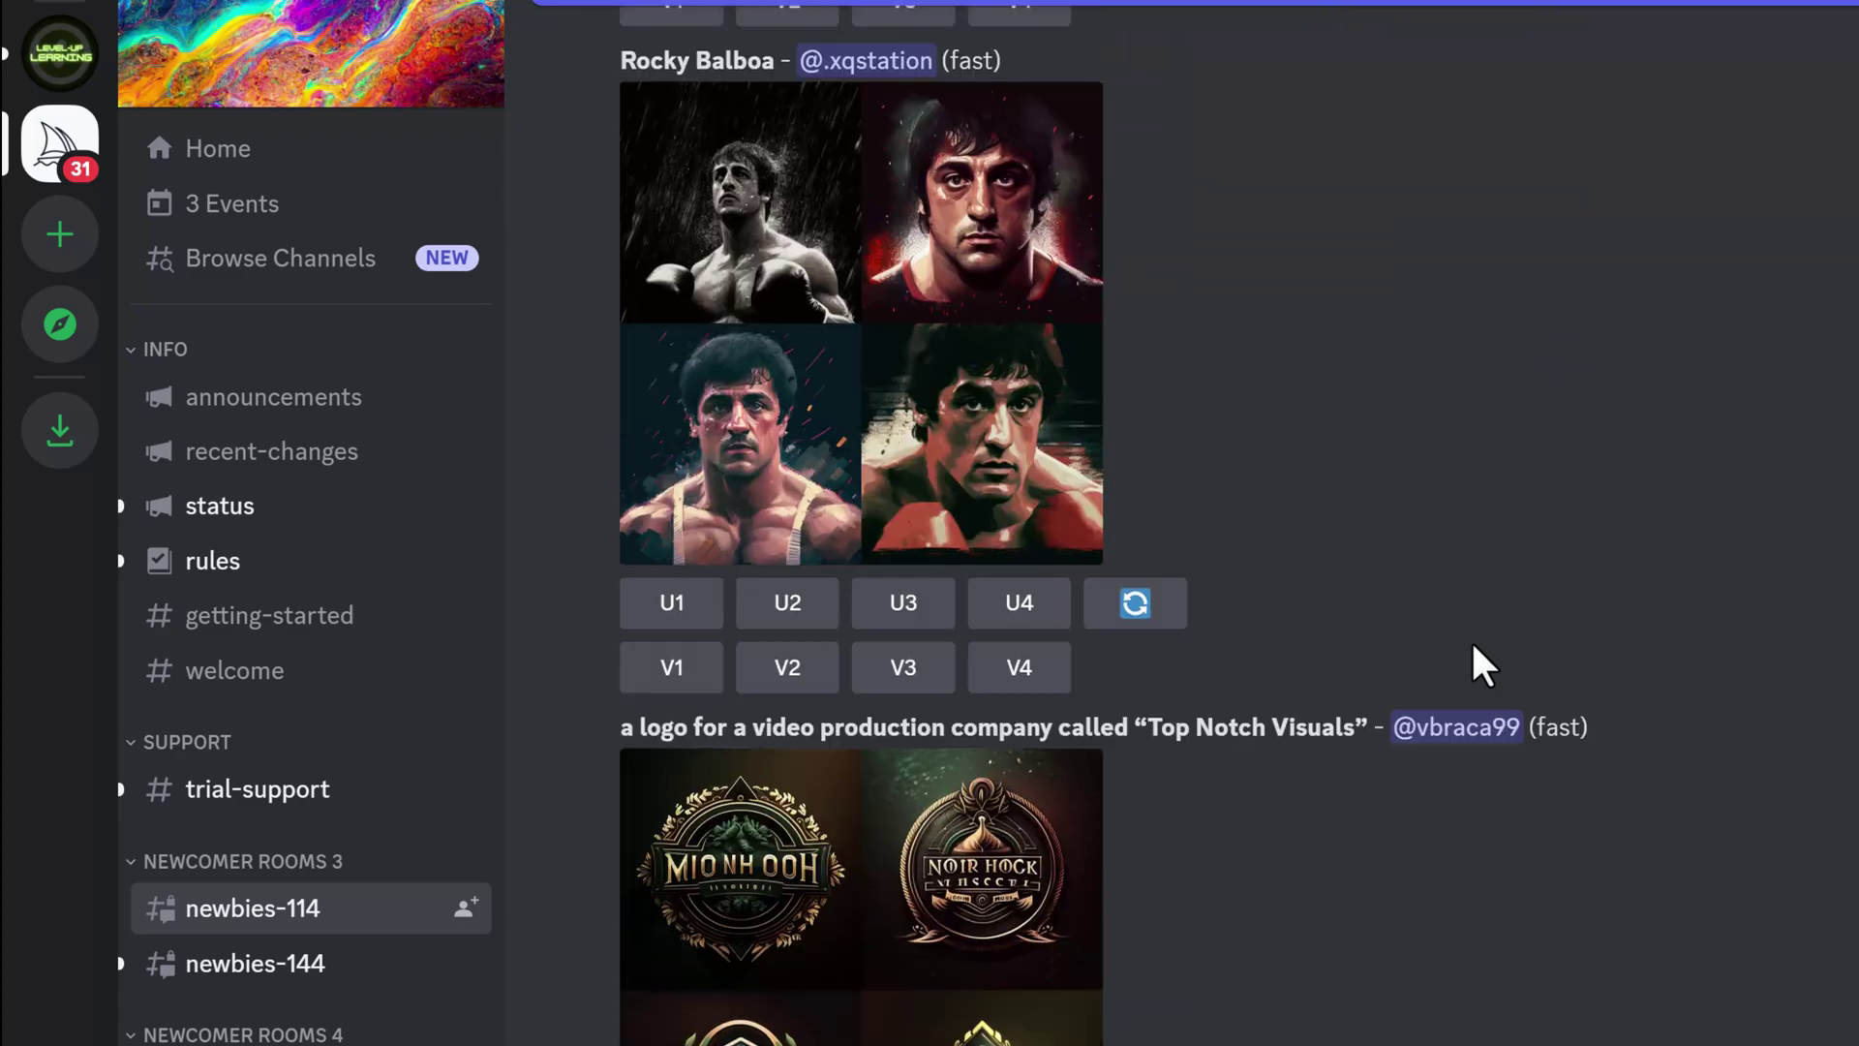
scroll(1485, 666, "up", 7)
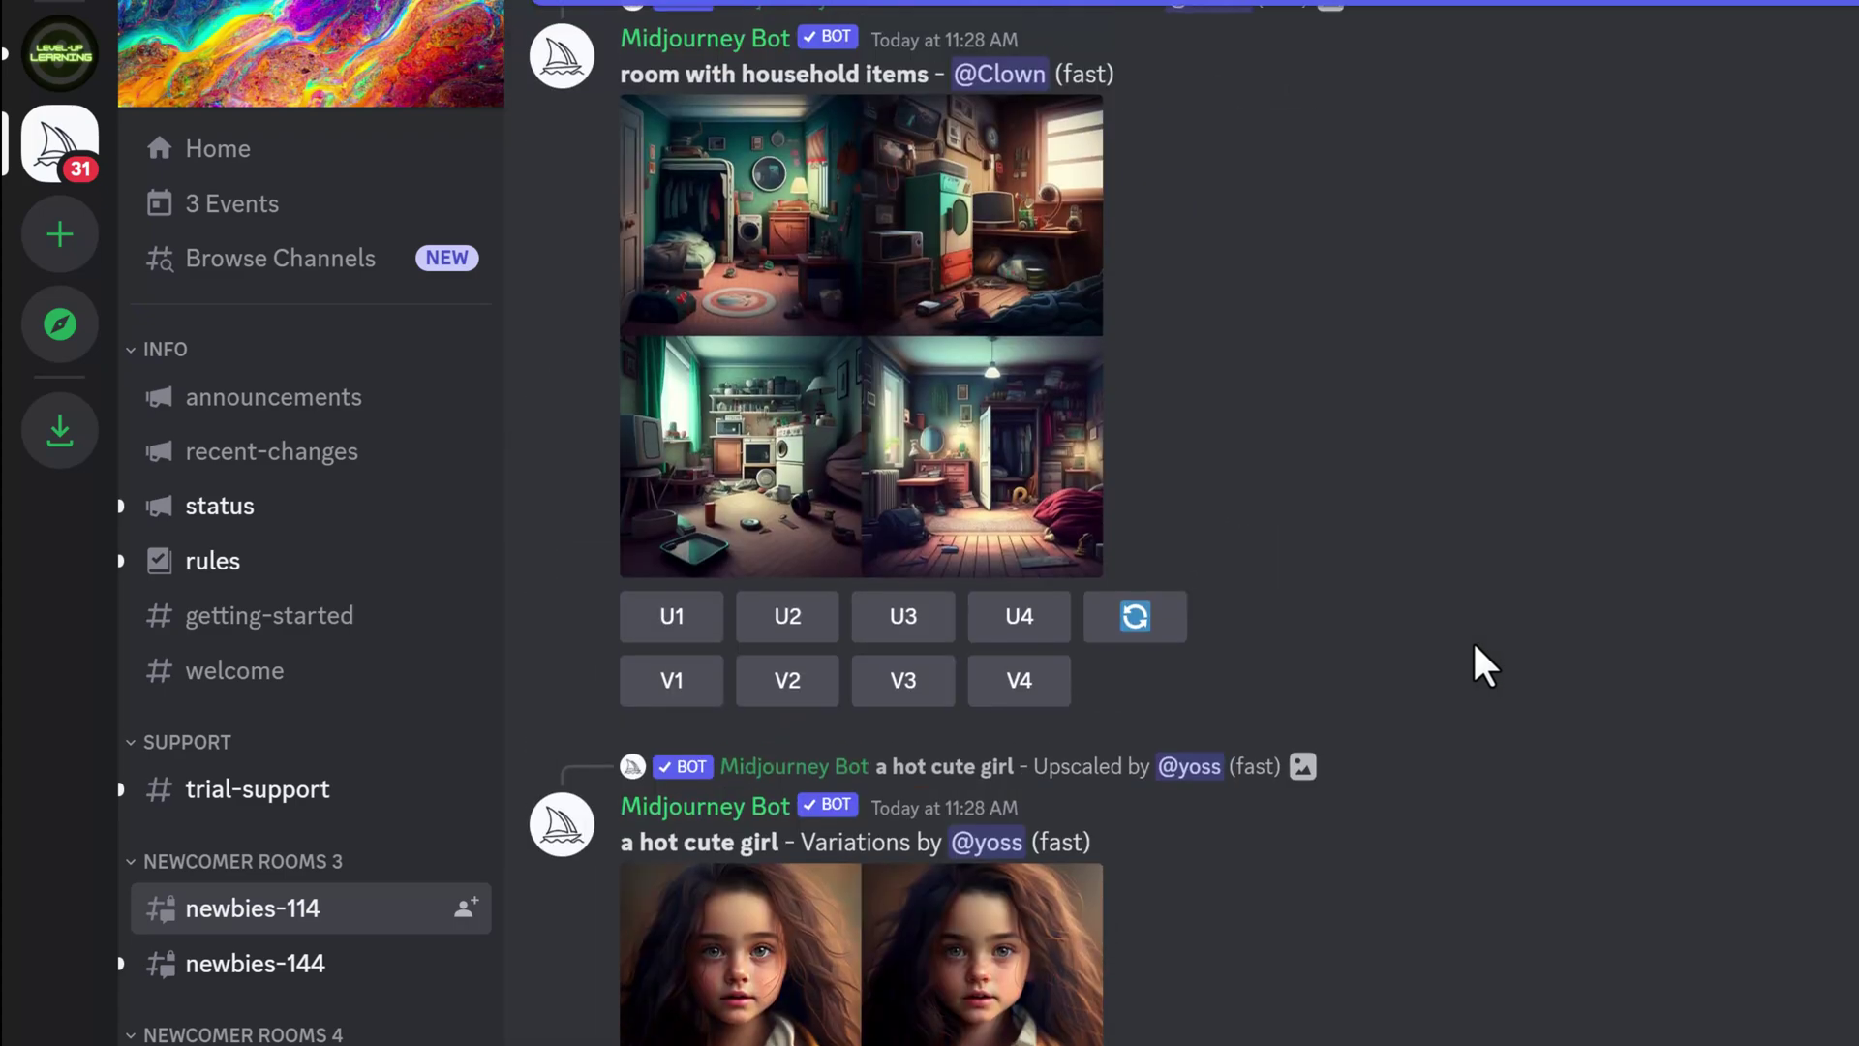
scroll(1491, 666, "up", 12)
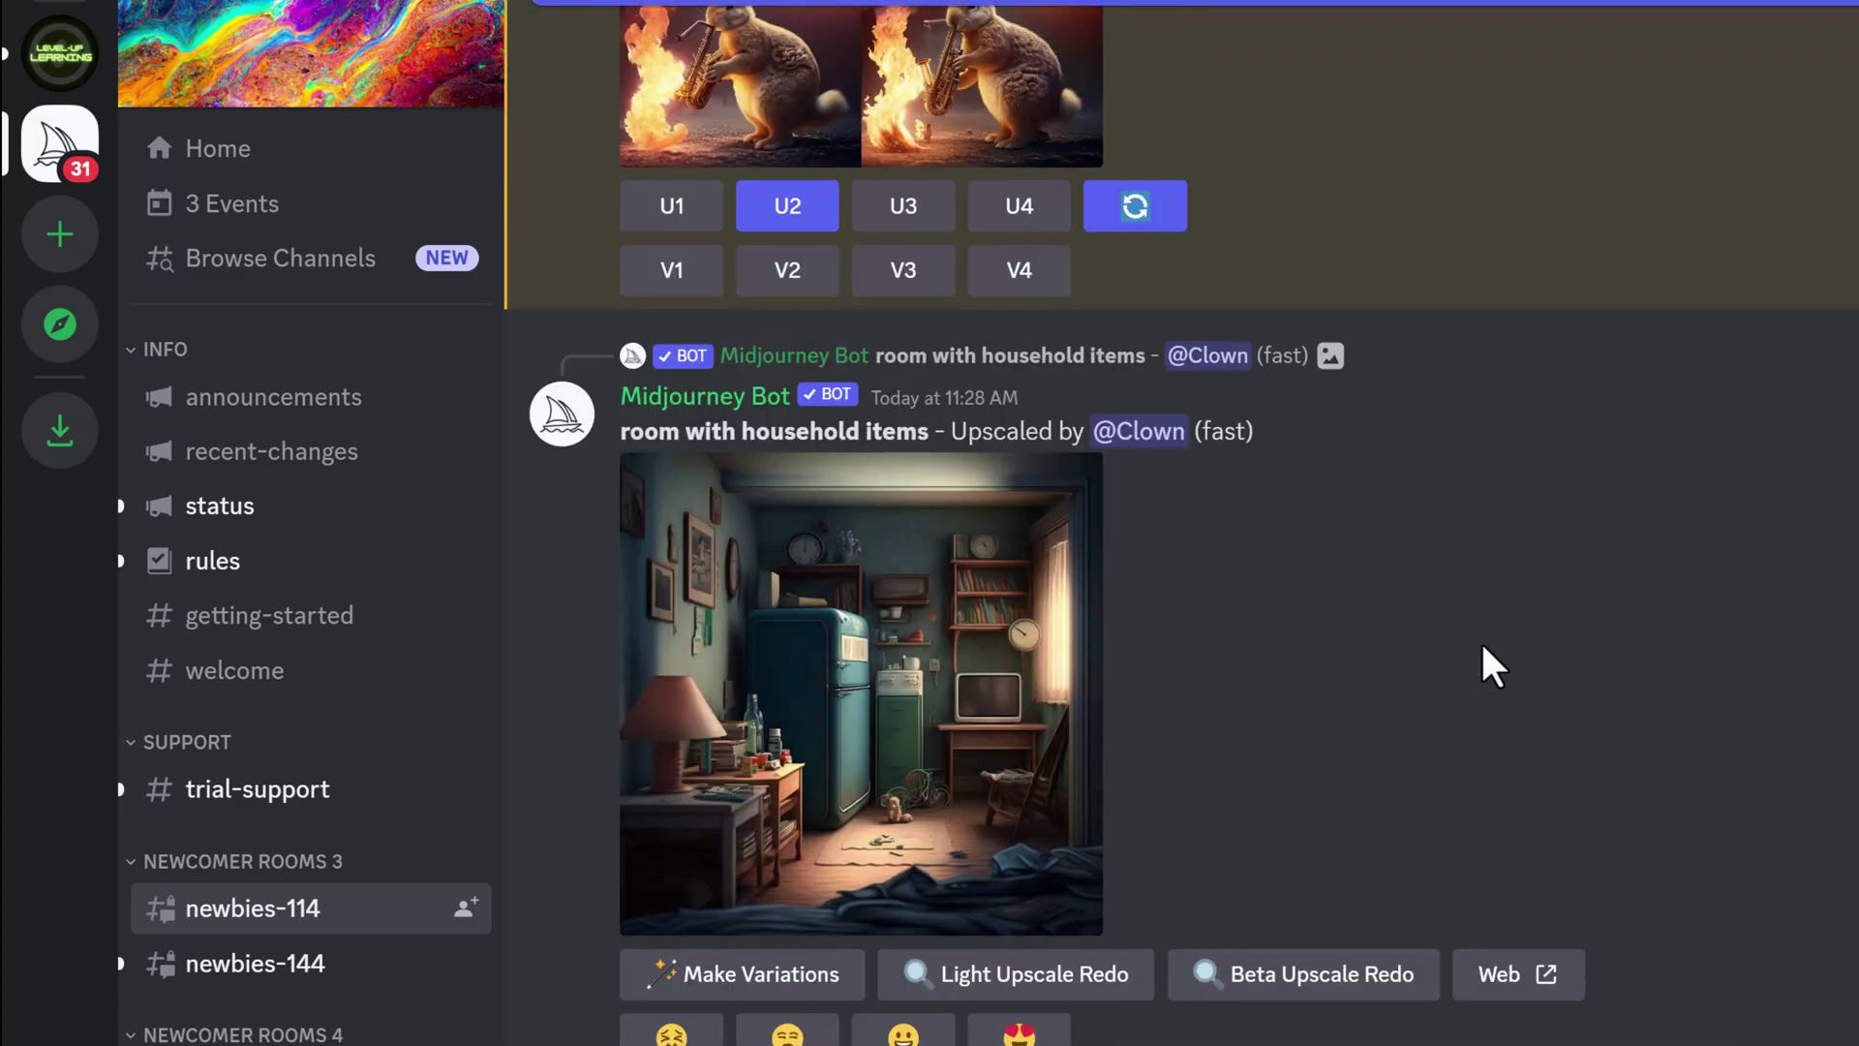
scroll(1510, 666, "down", 5)
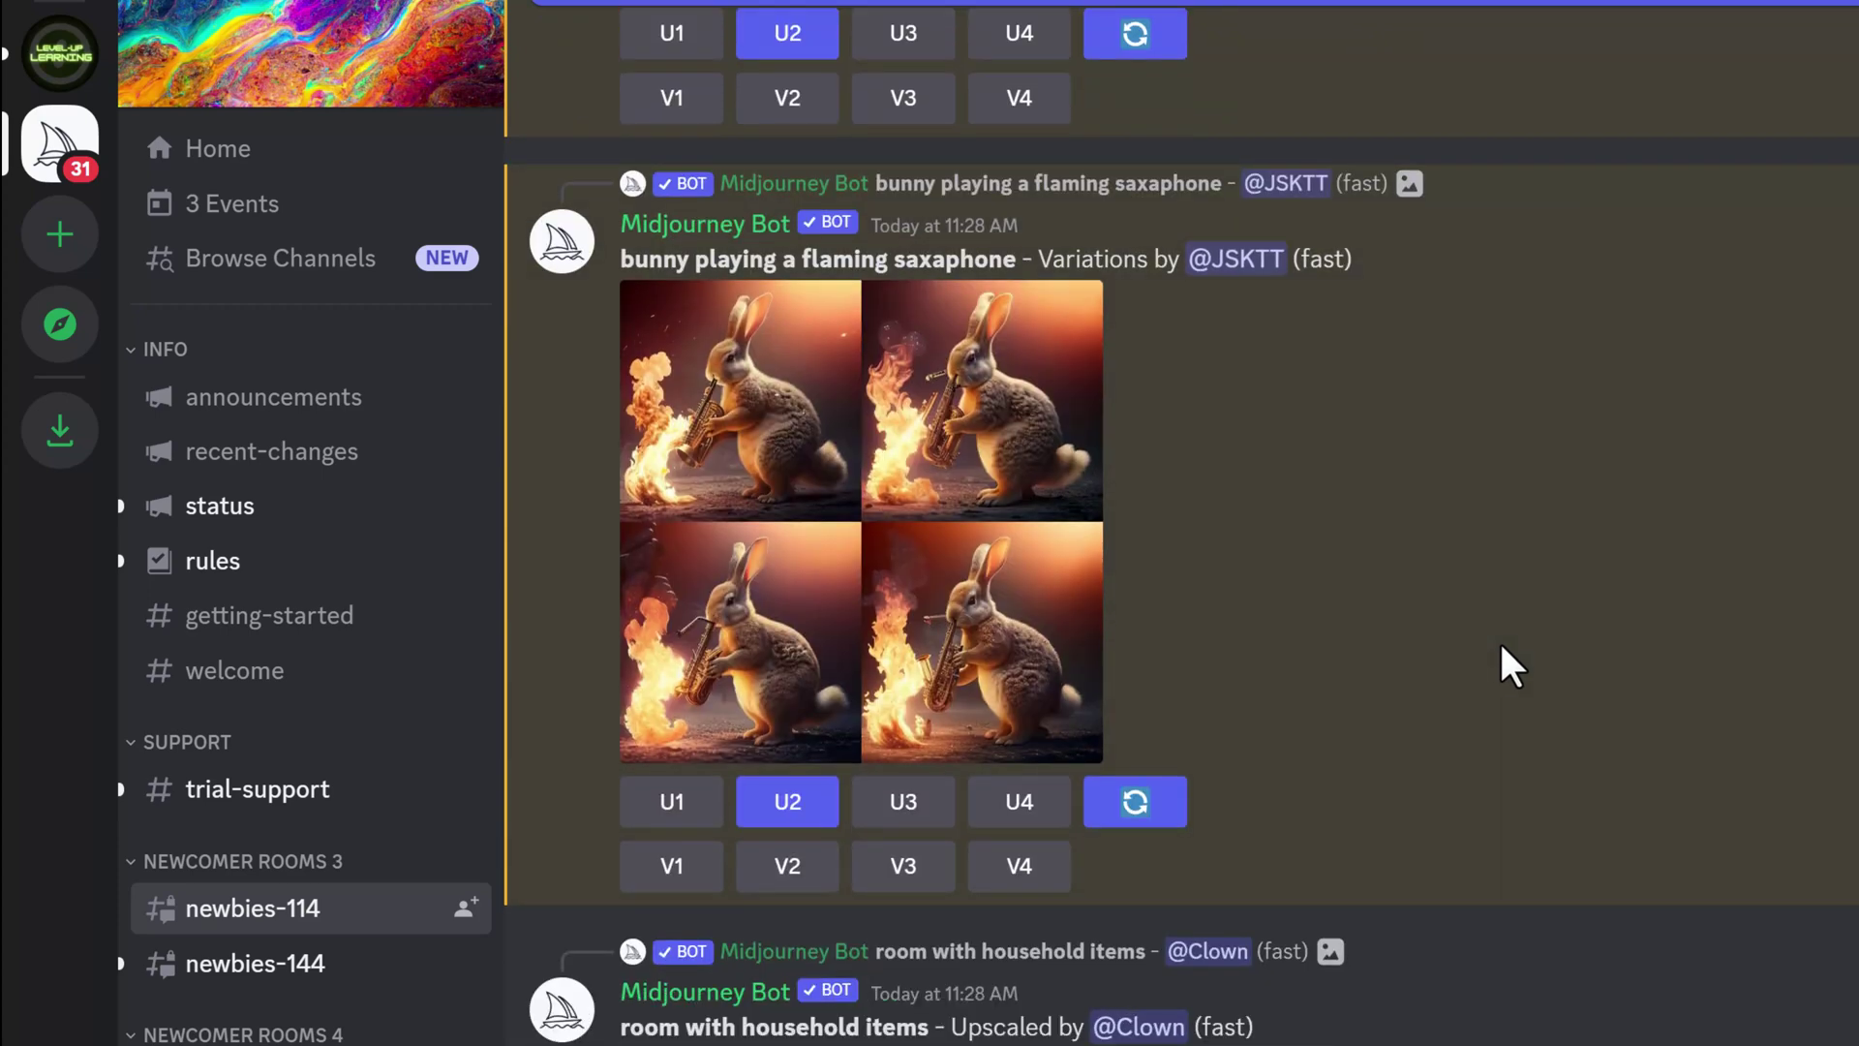